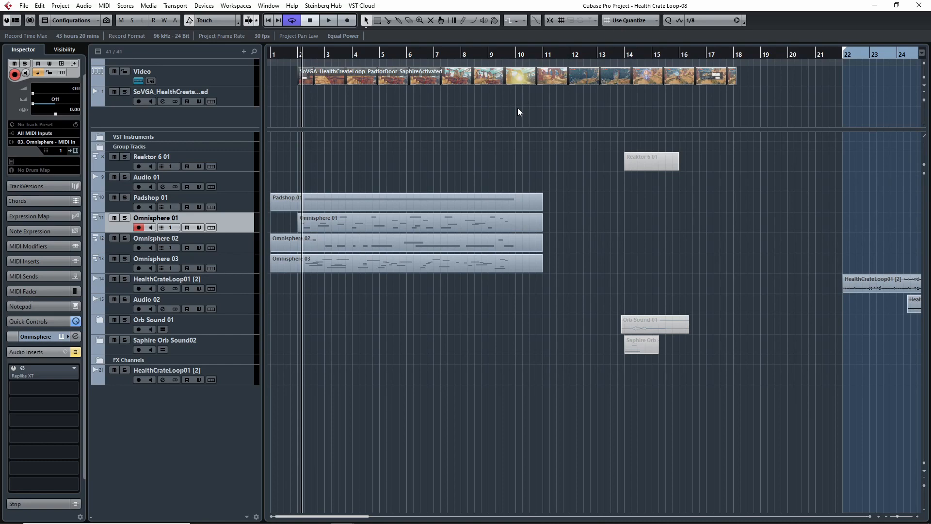
Step: Open the Video Player for the video clip and place the project cursor just before bar 2
double_click(435, 78)
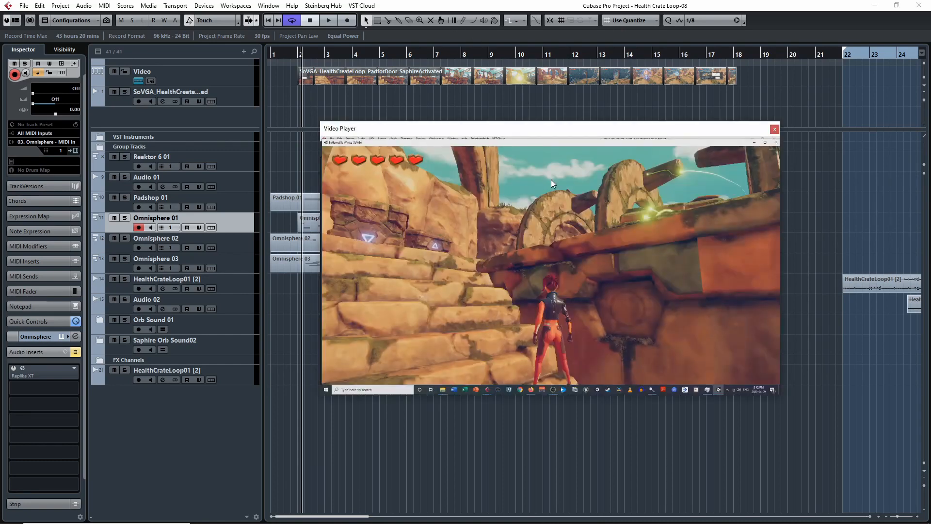
left_click_drag(586, 129, 629, 138)
left_click(291, 53)
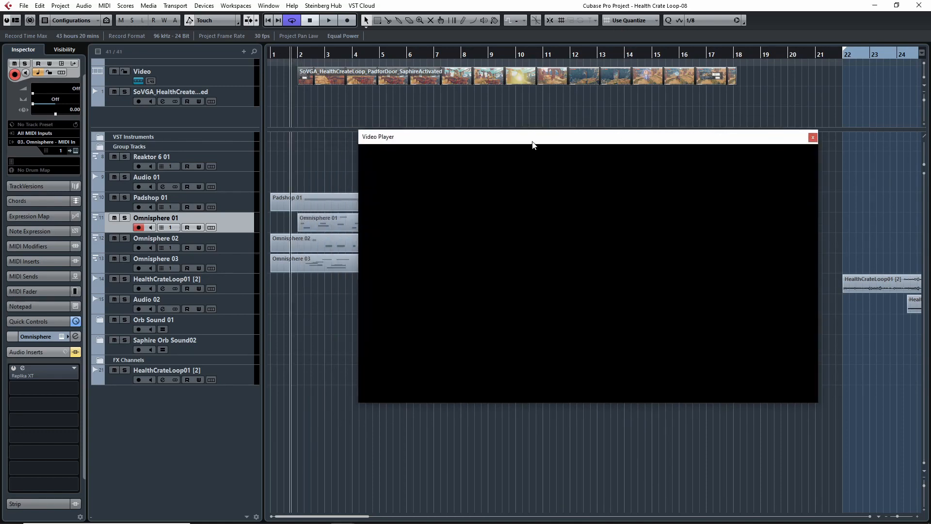
left_click_drag(544, 137, 491, 146)
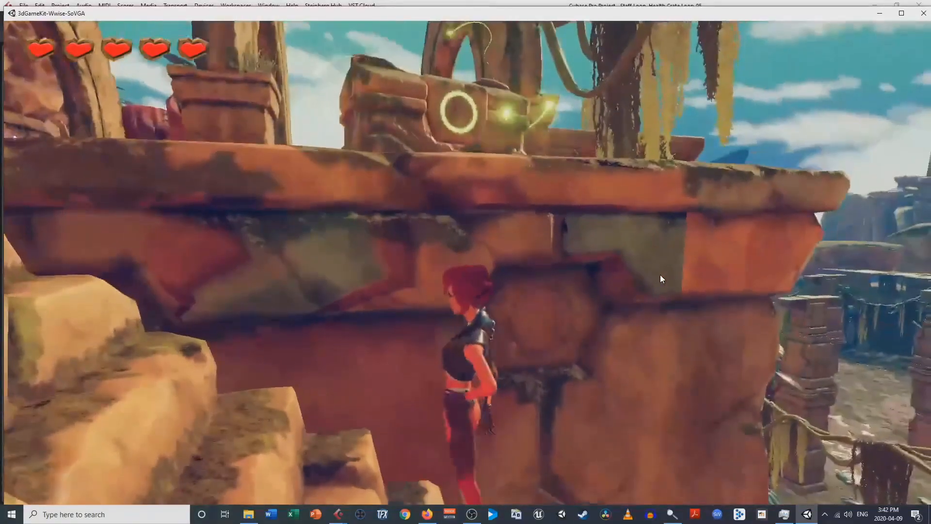
key("a")
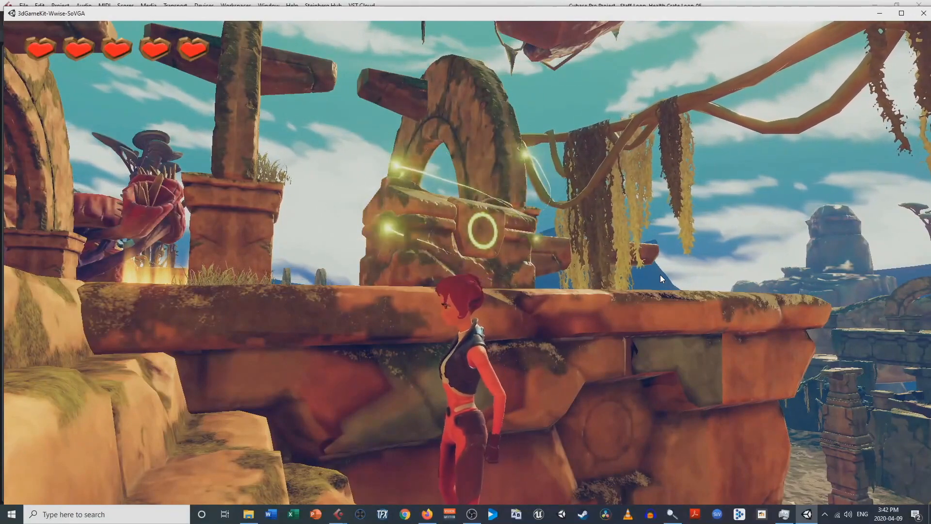
key("a")
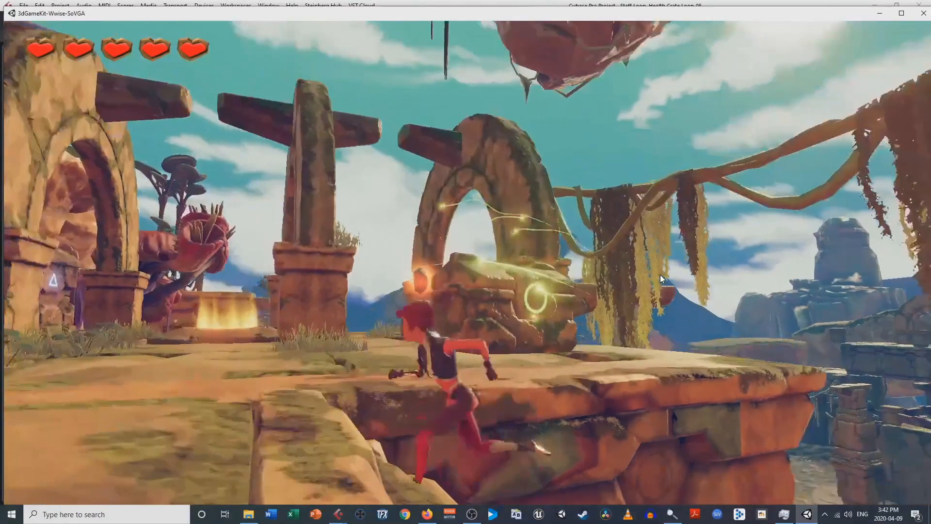
key("w")
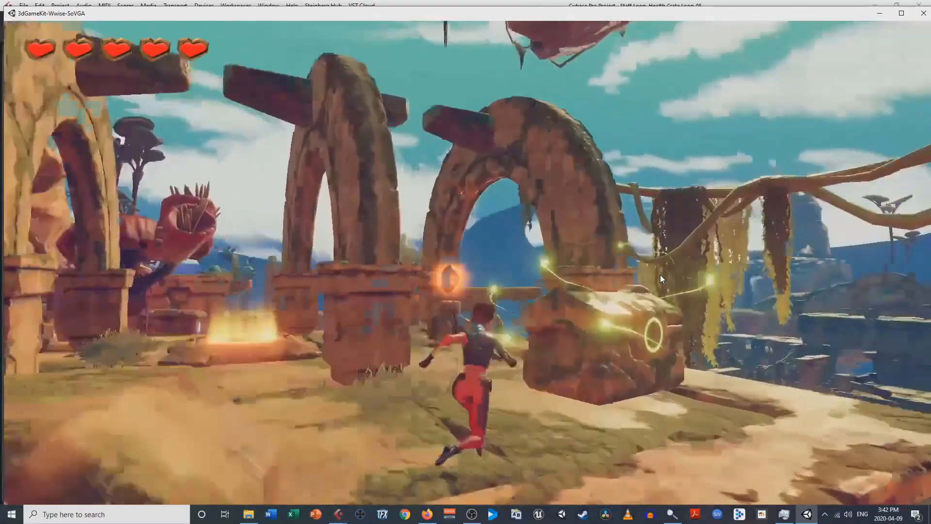
key("d")
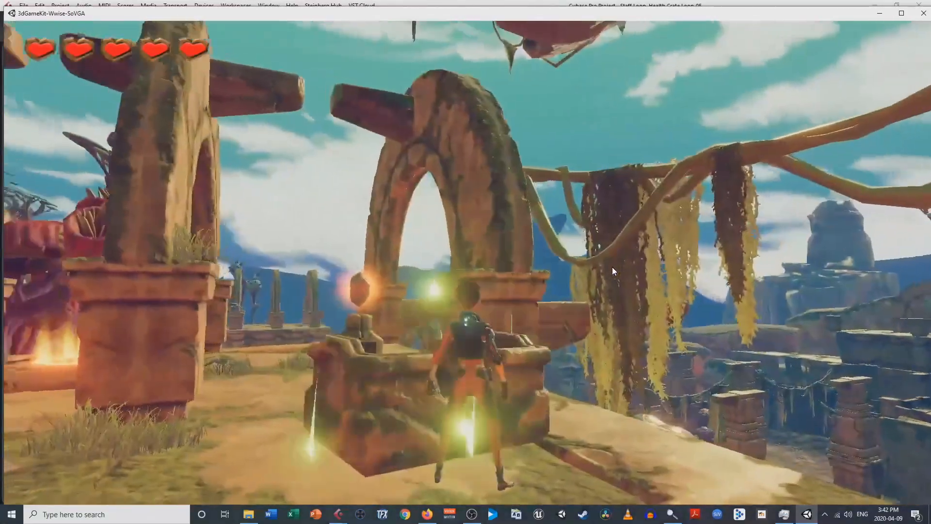
key("a")
key("w")
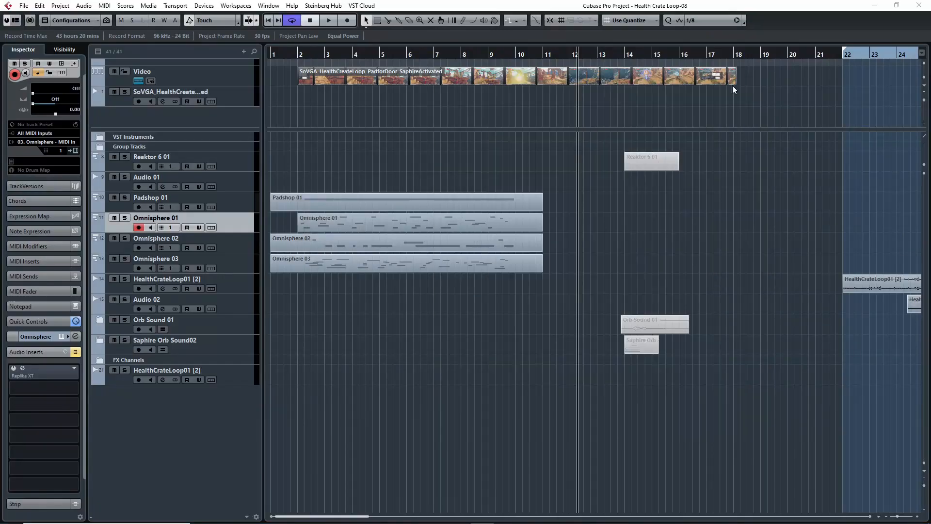
Step: Return the project cursor to the start of the timeline, reopen the video clip in the Video Player and close it
left_click_drag(304, 55, 279, 79)
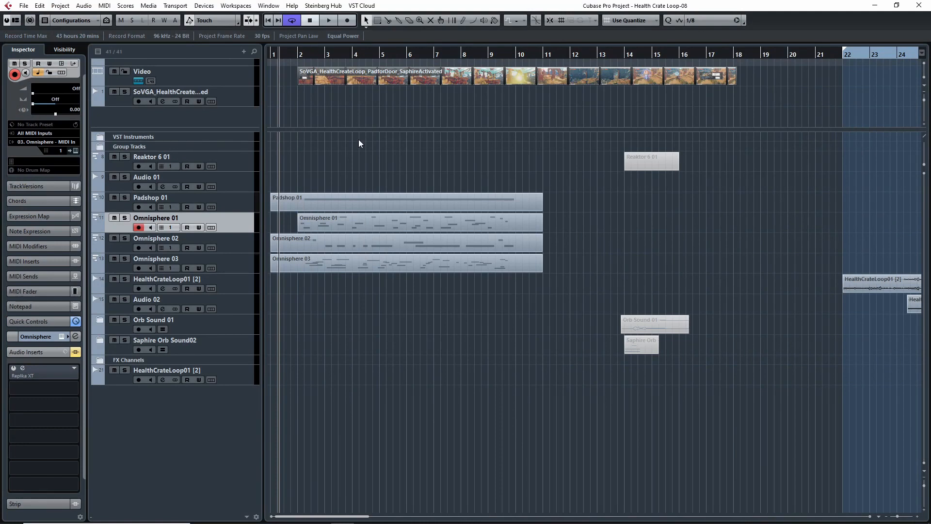
double_click(377, 77)
left_click_drag(345, 54, 261, 109)
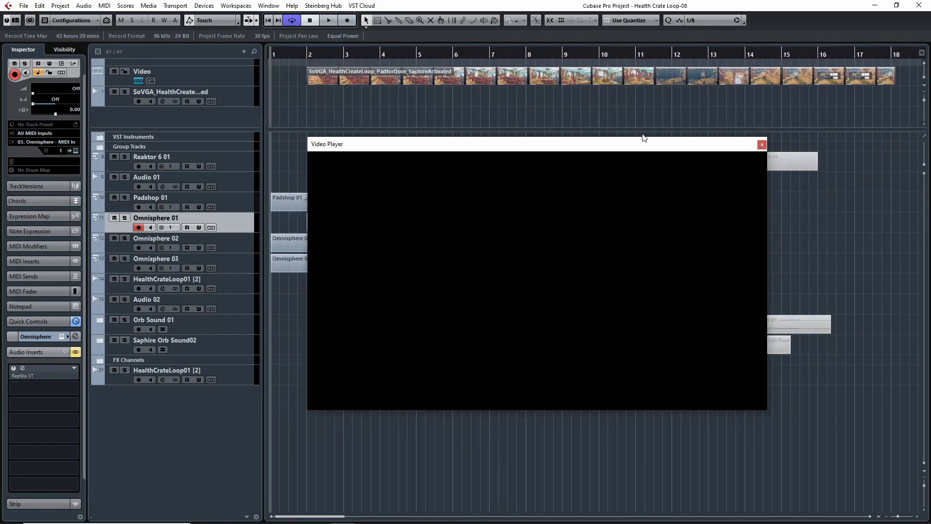
left_click(762, 144)
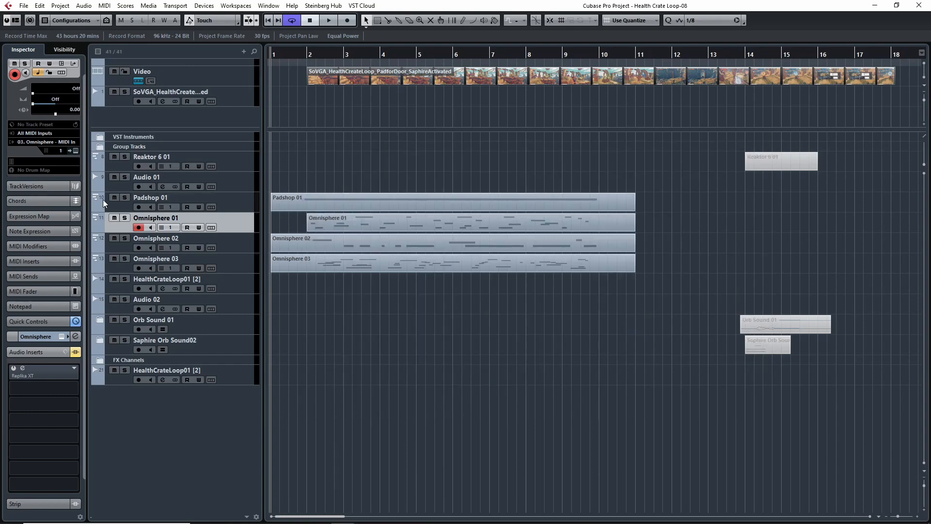
Step: Solo the Padshop 01 track and show the Video Player at about bar 4, clear of the timeline ruler
left_click(120, 205)
left_click(124, 198)
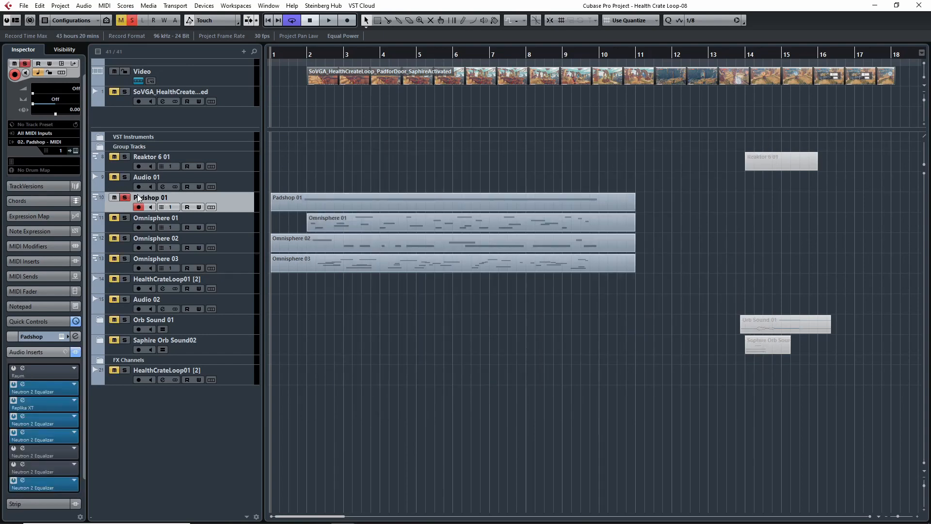
key("F8")
left_click_drag(351, 56, 374, 54)
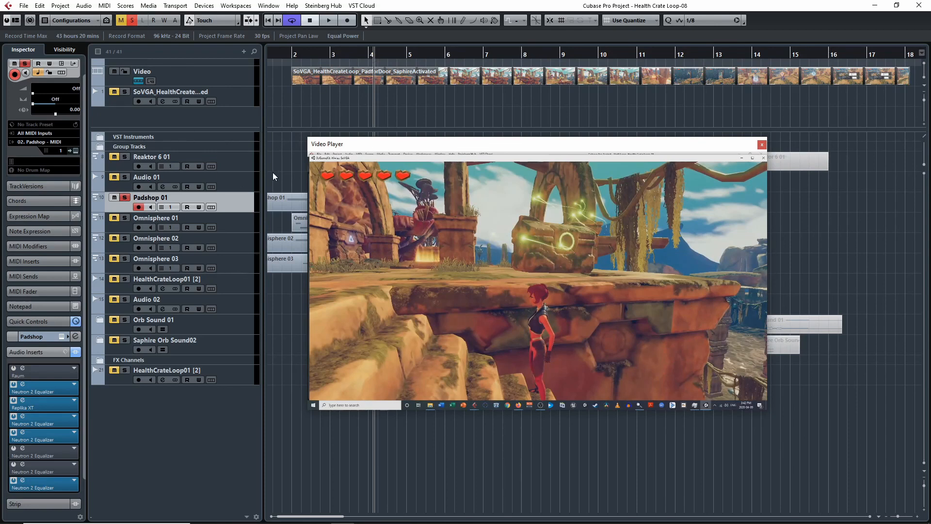
left_click_drag(392, 145, 471, 209)
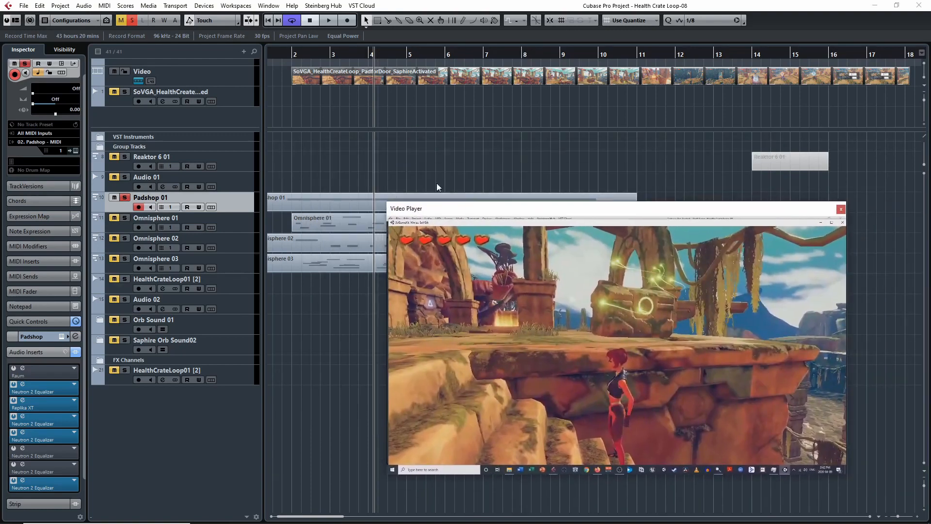
Step: Play the soloed Padshop 01 track against the video from just before bar 2 to about bar 5, and close the Video Player
left_click(299, 57)
key("space")
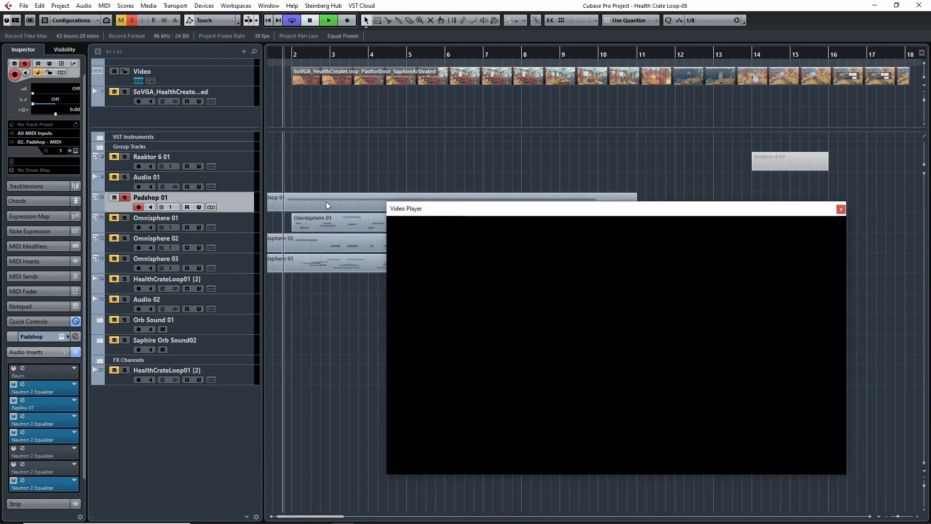
left_click_drag(521, 212, 451, 178)
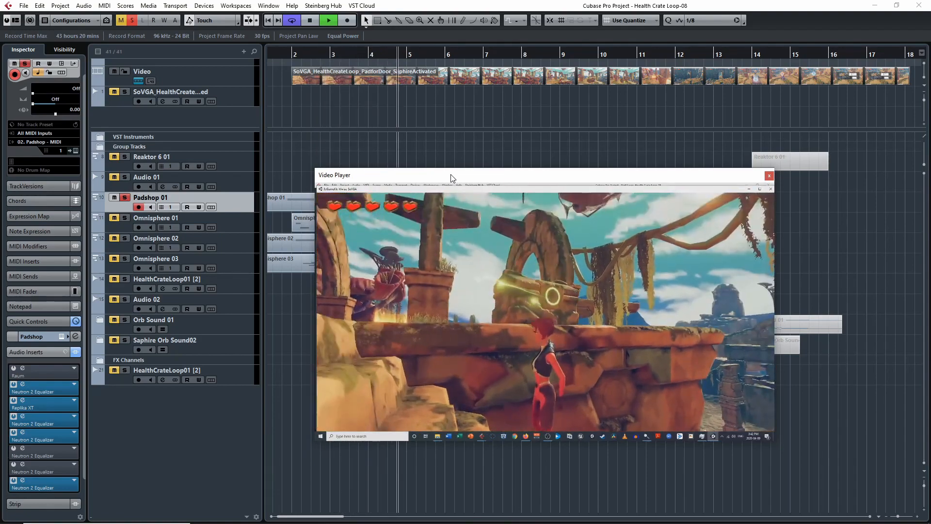
key("space")
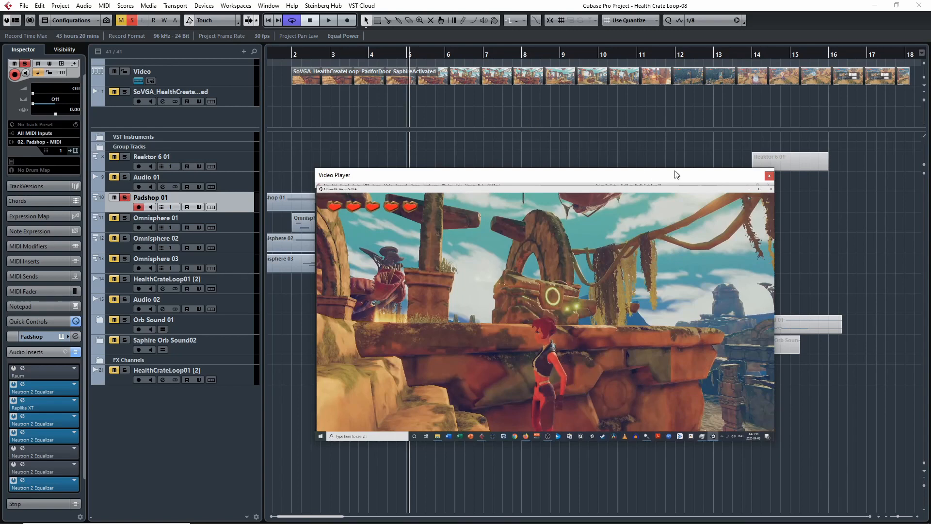
left_click(769, 175)
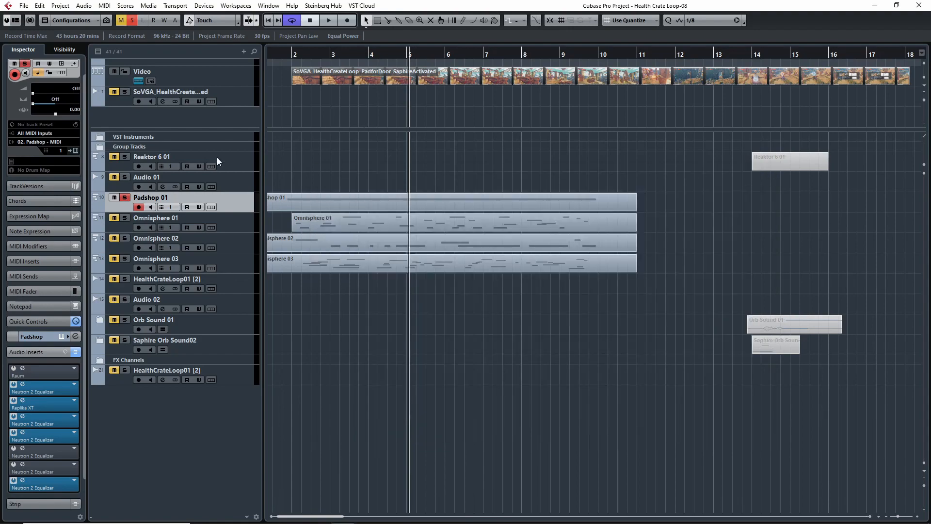
Step: Open the Padshop instrument of the Padshop 01 track and show its MIDI part in the Key Editor
left_click(74, 150)
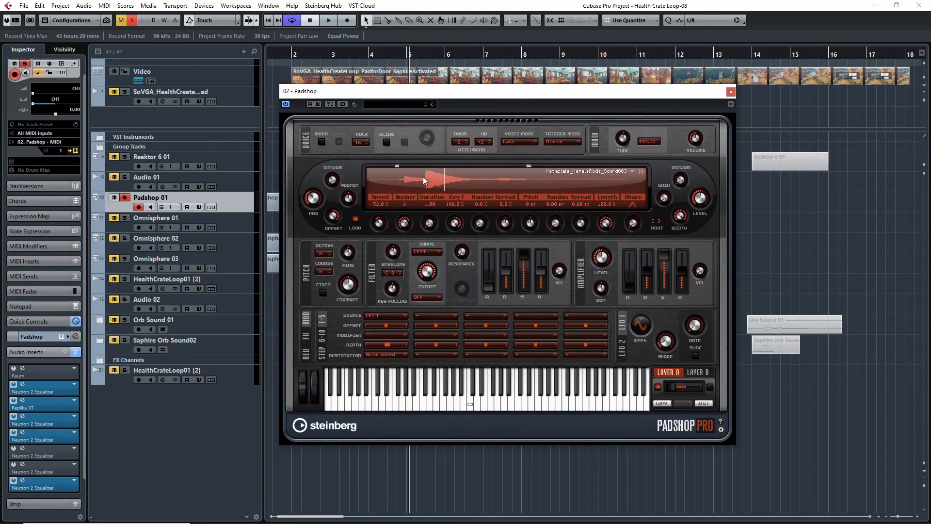
left_click_drag(458, 92, 531, 143)
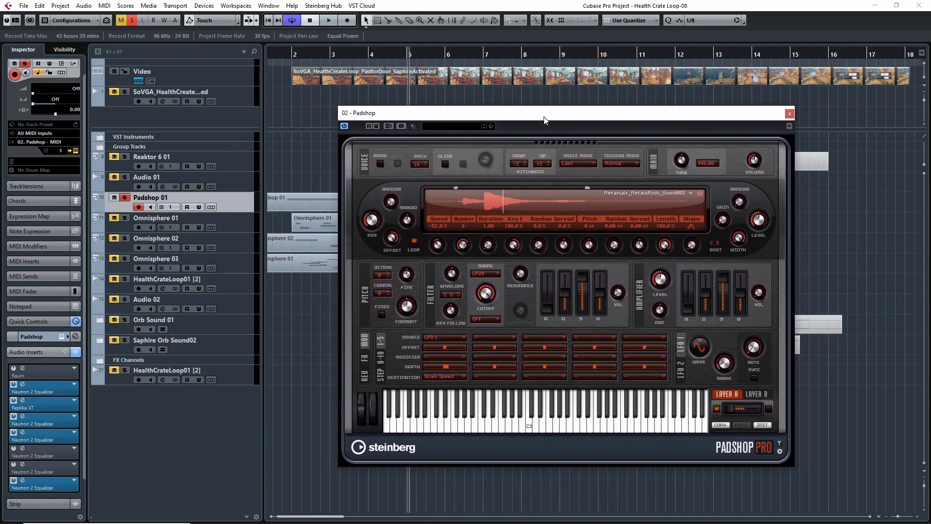
double_click(322, 199)
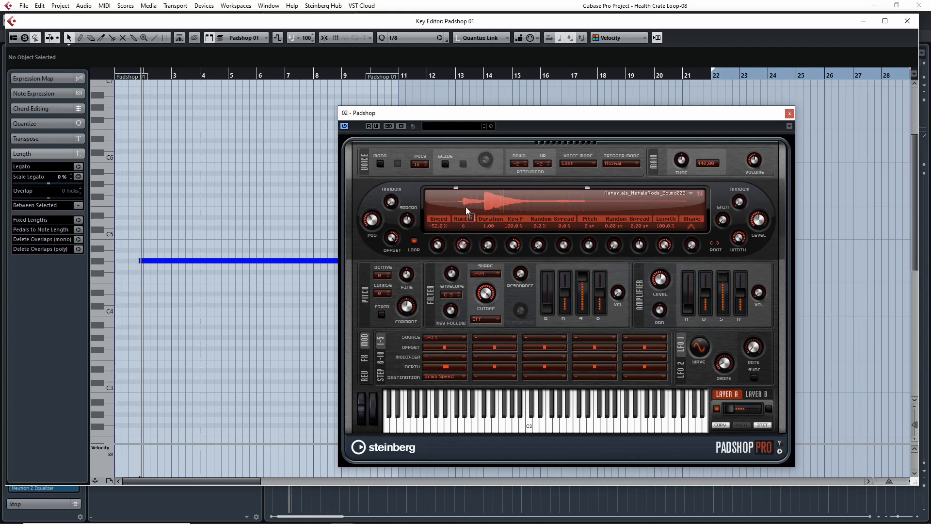
Step: Reduce Padshop's number of grains to 1 for comparison and restore it to 6
left_click_drag(464, 243, 461, 303)
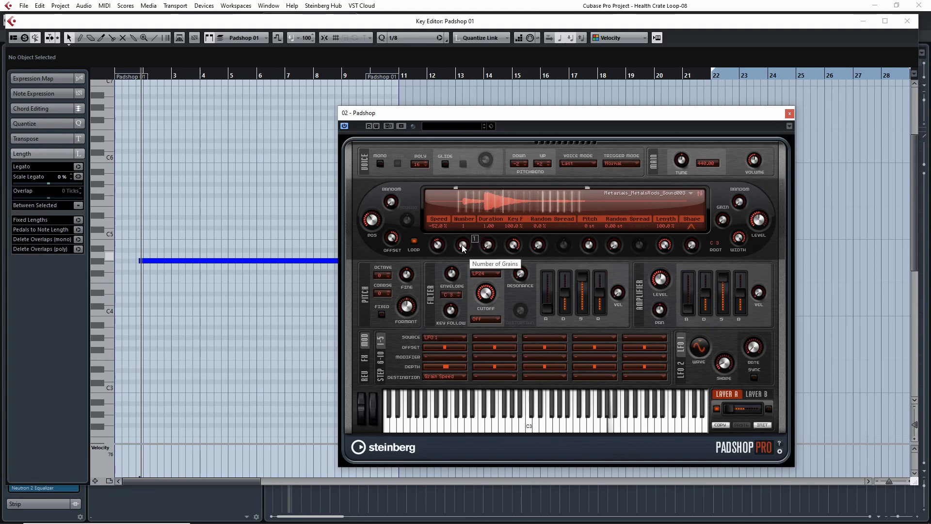
left_click_drag(465, 246, 463, 182)
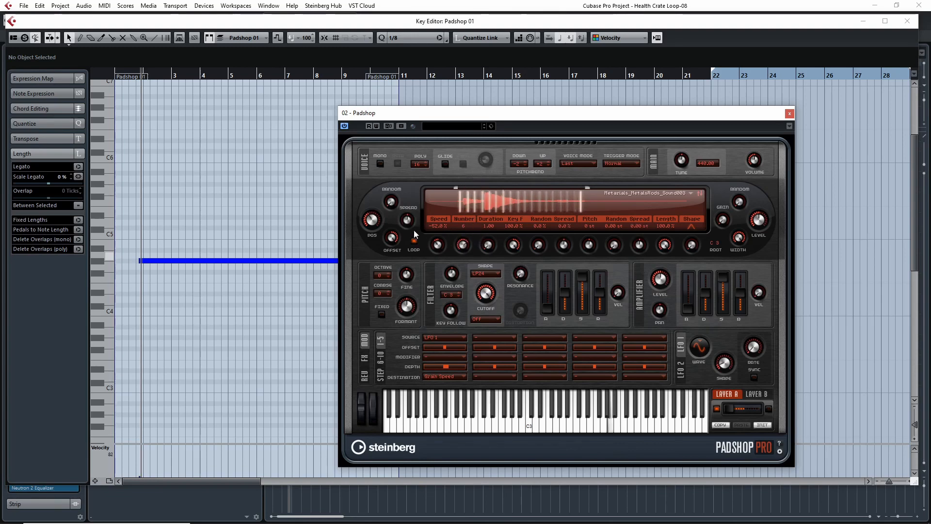
mouse_move(374, 221)
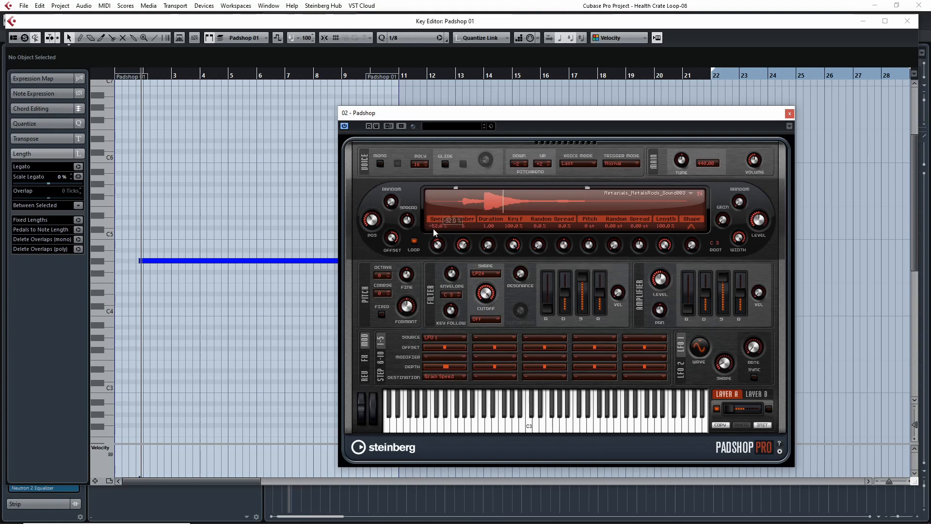
Step: Clear the modulation source driving Grain Speed for comparison and set it back to LFO 1
left_click(448, 339)
left_click(446, 348)
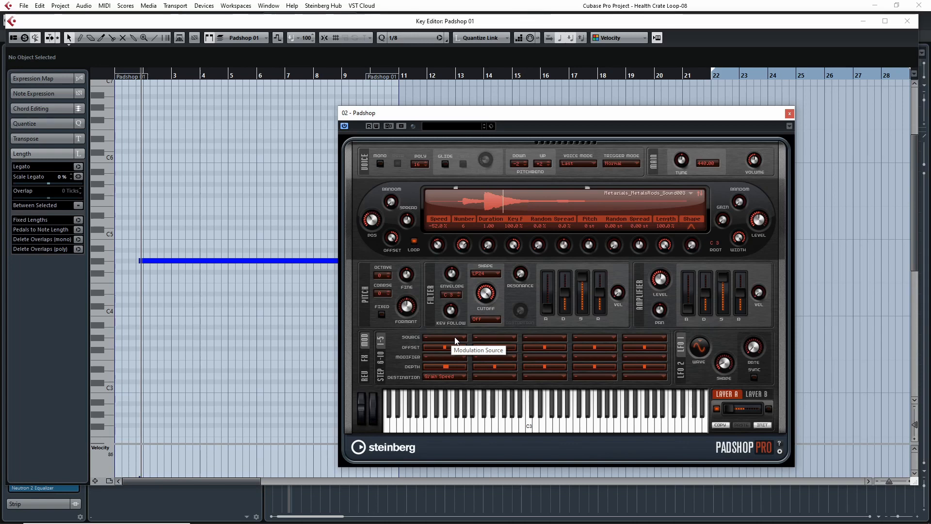
left_click(455, 338)
left_click(456, 363)
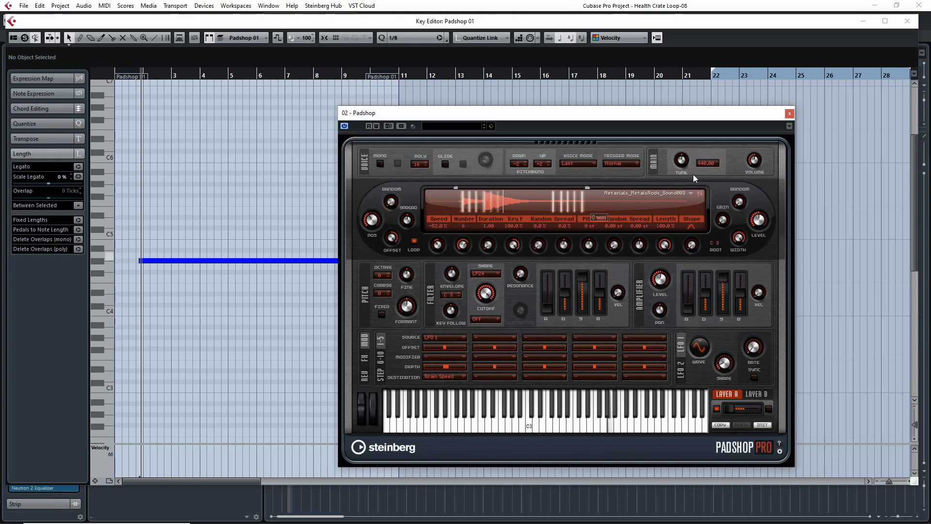
Step: Close the Padshop window and the Key Editor, and switch the solo from Padshop 01 to Omnisphere 01
left_click(790, 113)
left_click(907, 20)
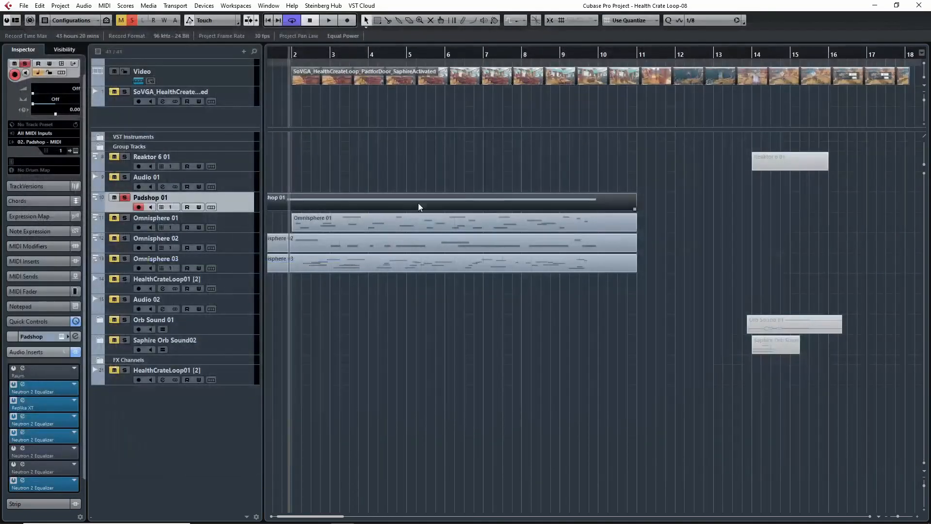
left_click(127, 197)
left_click(125, 218)
Step: Play the soloed Omnisphere 01 track with the Video Player open, and return the project cursor to just before bar 2
double_click(432, 68)
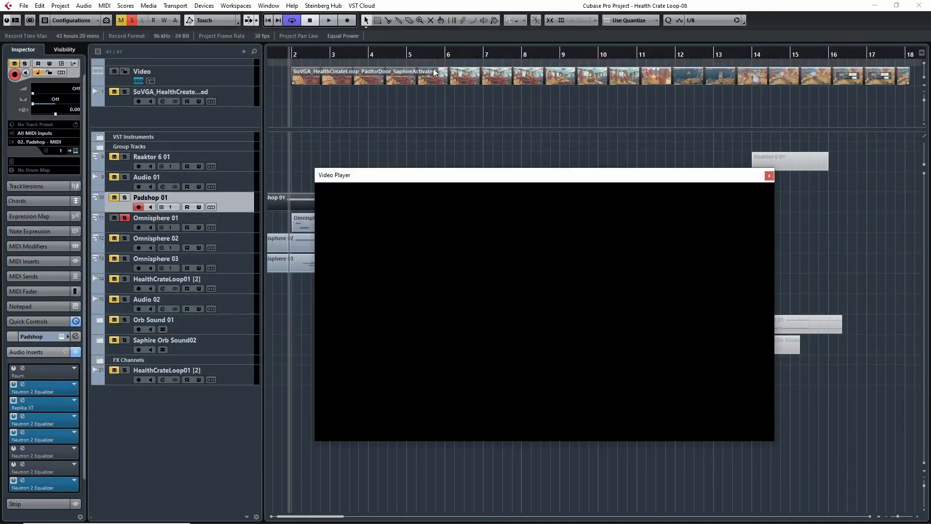
key("space")
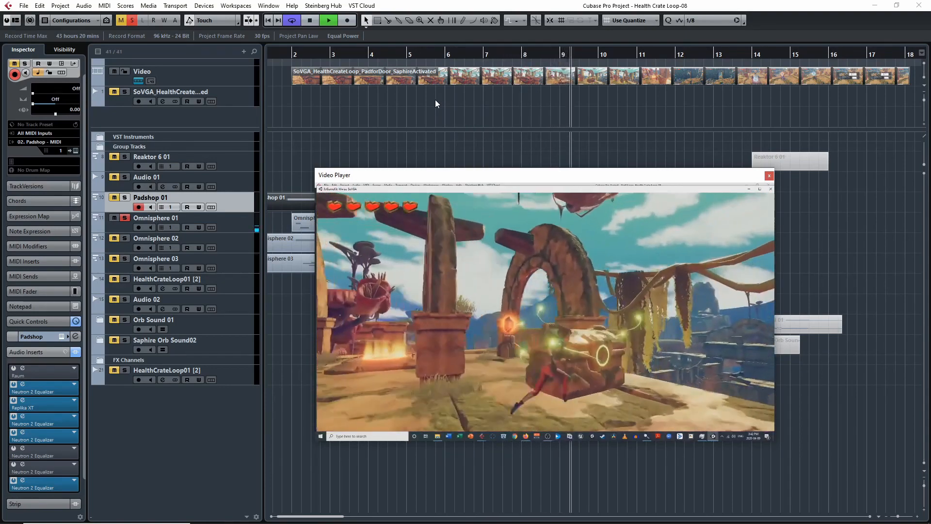
key("space")
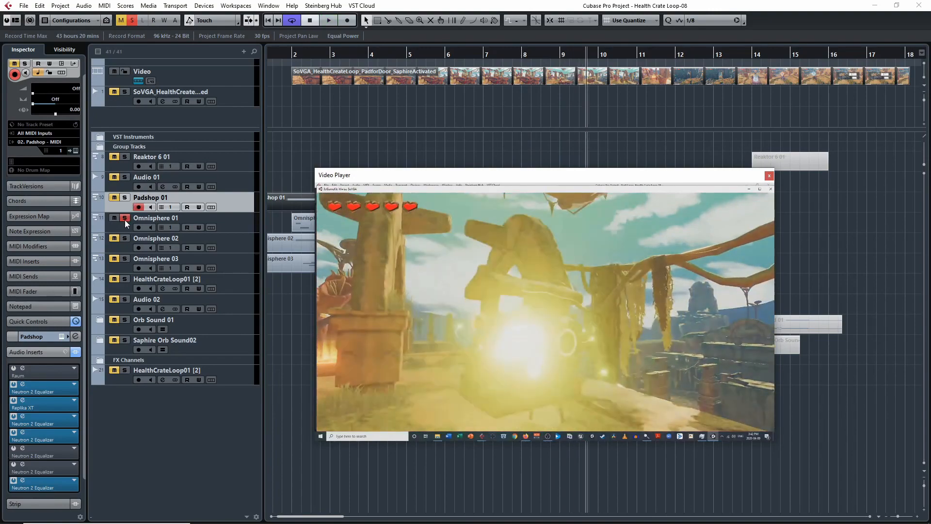
left_click(287, 56)
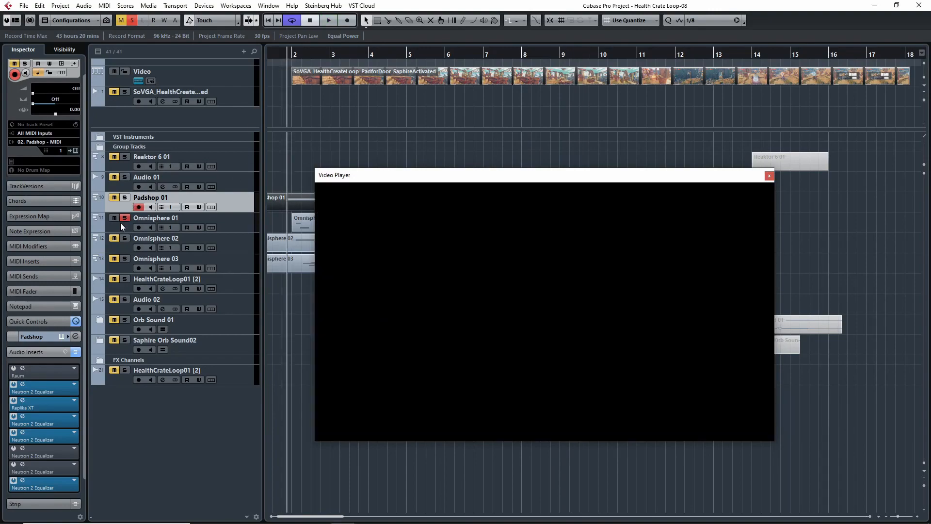
Step: Switch the solo from Omnisphere 01 back to Padshop 01 and move the Video Player clear of the track list
left_click(120, 223)
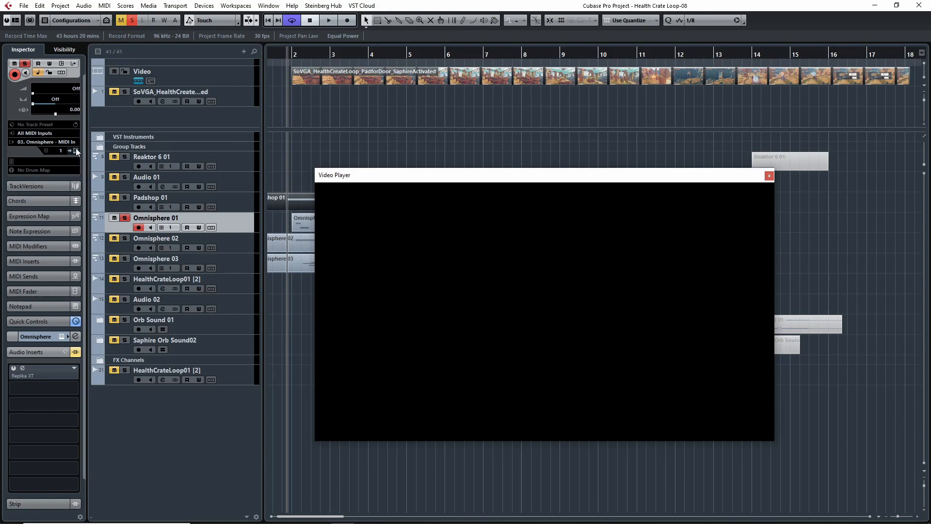
left_click(115, 208)
left_click(125, 218)
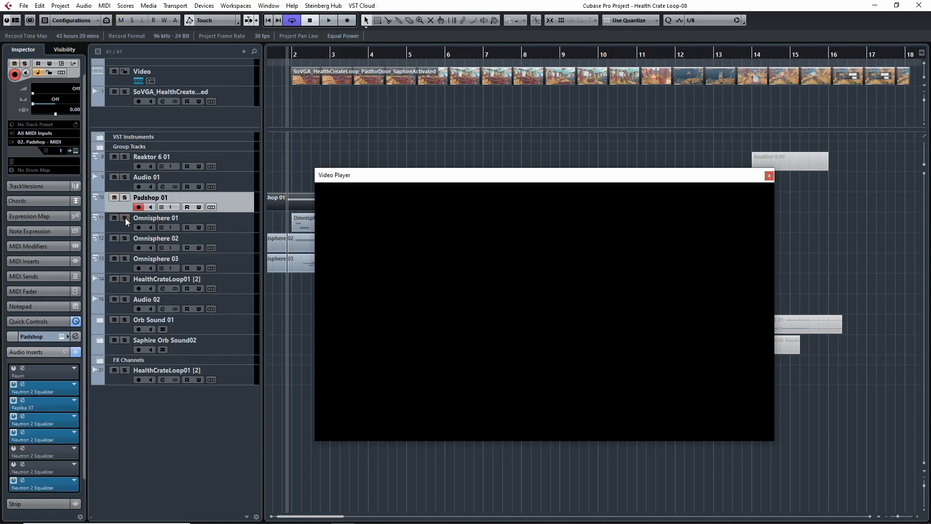
key("s")
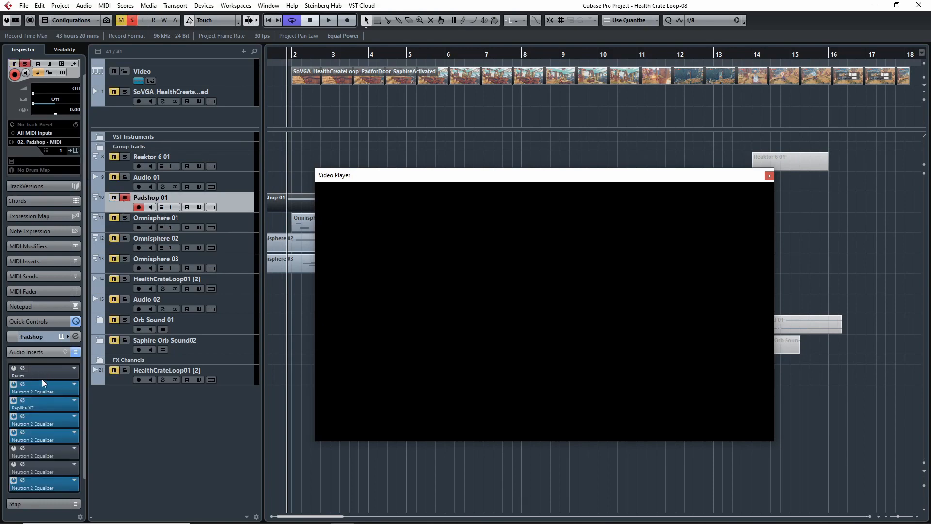
left_click_drag(441, 184, 577, 192)
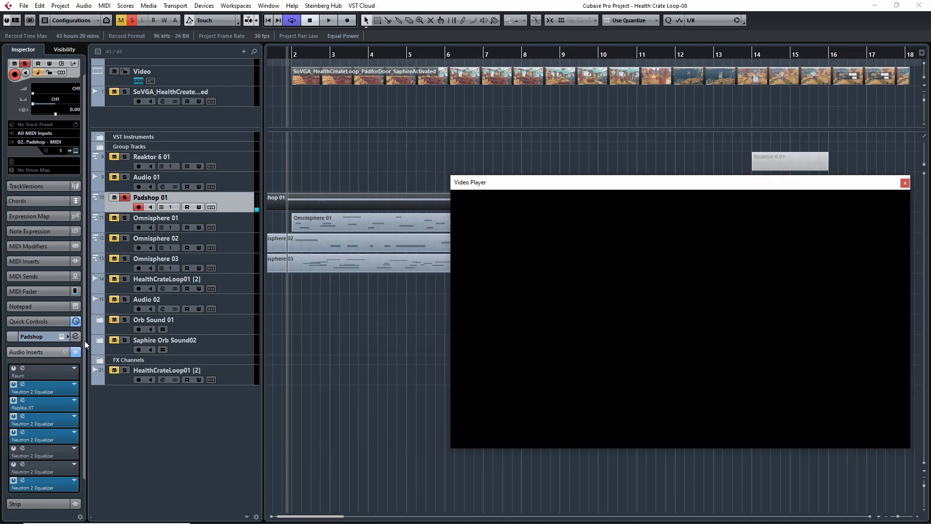
Step: Bypass all of the Padshop track's audio inserts for comparison and re-enable them
left_click(76, 353)
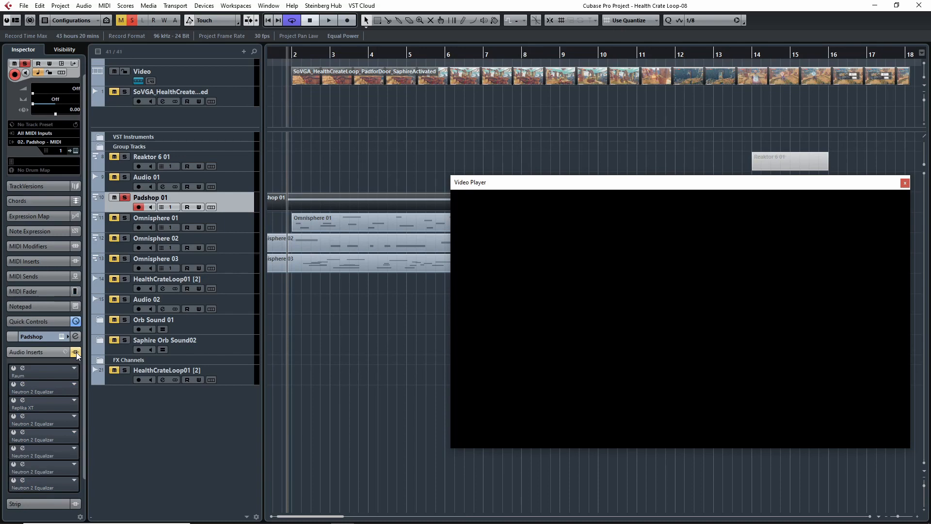
left_click(77, 353)
Step: Examine the Neutron 2 Equalizer settings in Padshop's inserts 2, 4, 5 and 8, and close their windows
left_click(22, 384)
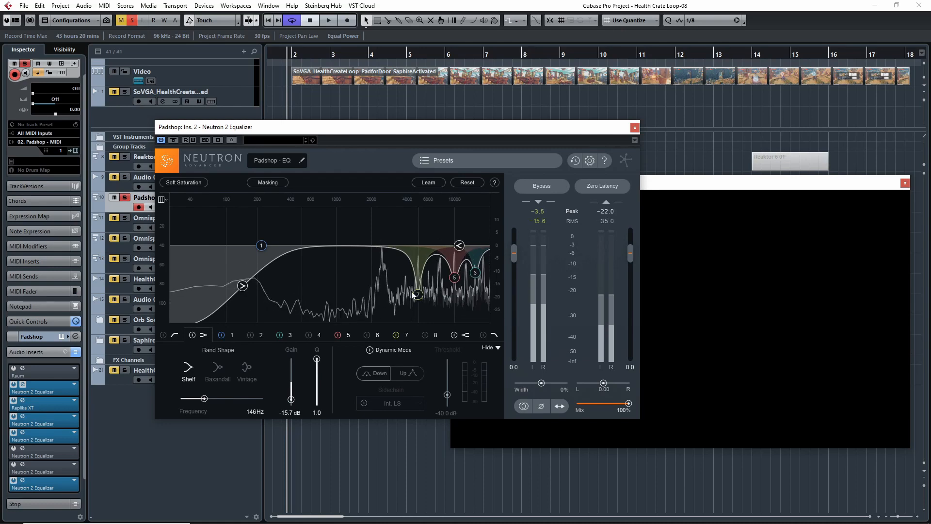
left_click(29, 416)
left_click_drag(340, 202, 542, 142)
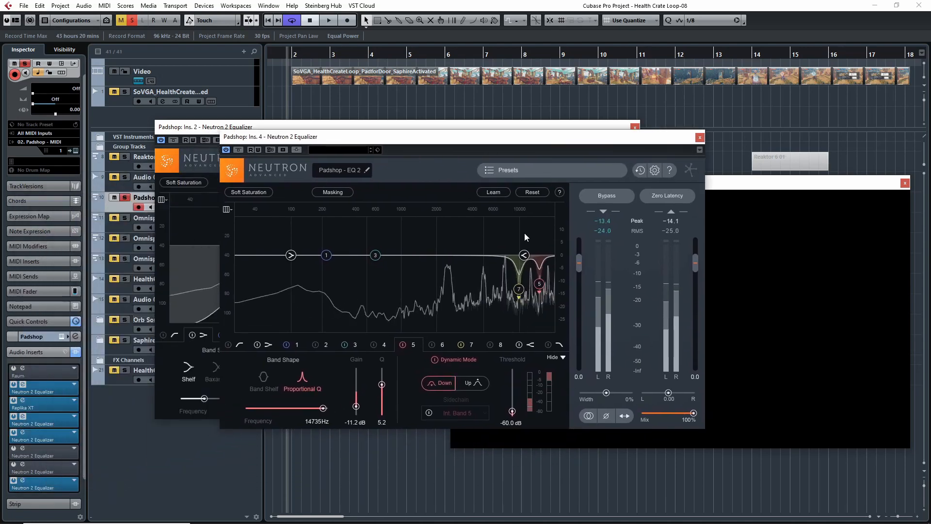
left_click(28, 429)
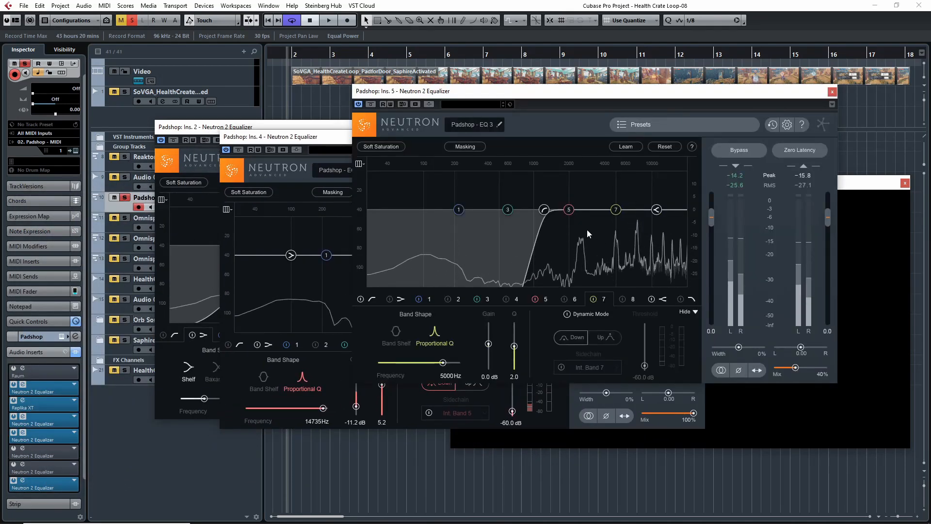
left_click(34, 481)
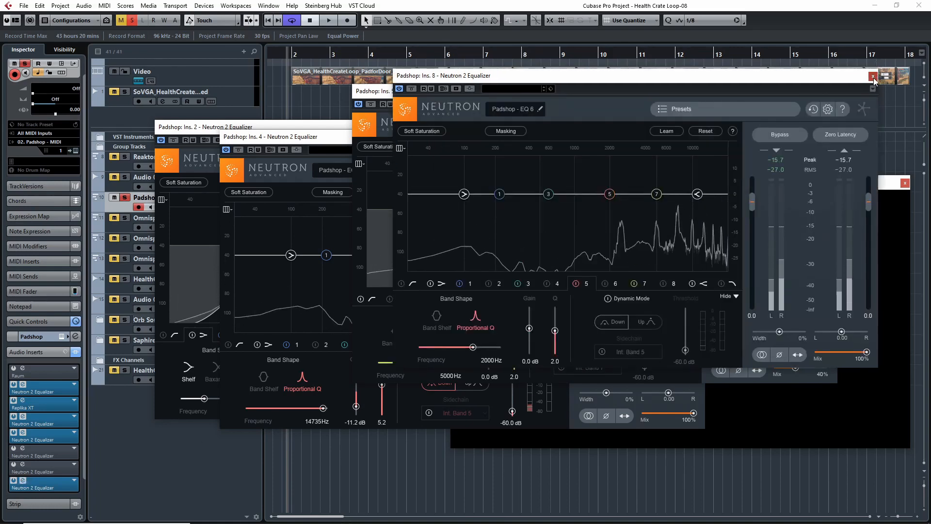
left_click(873, 76)
left_click(831, 91)
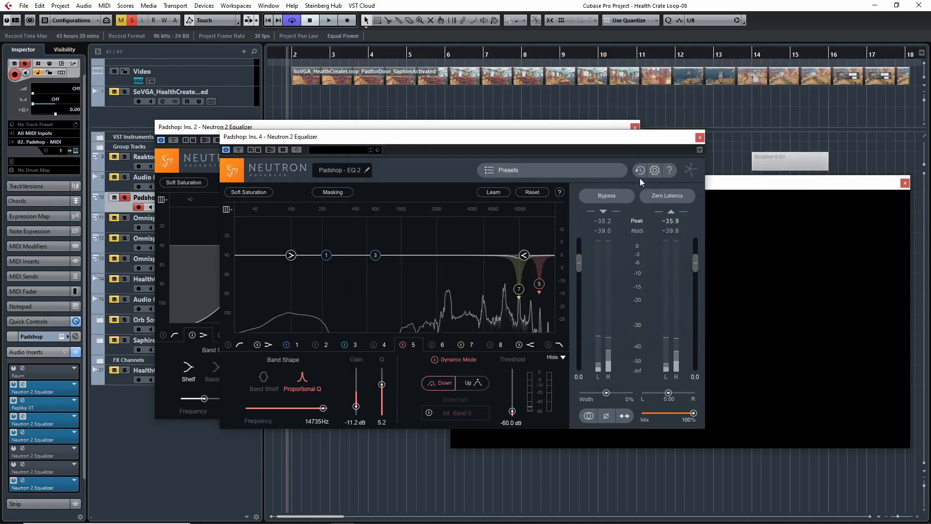
left_click(700, 137)
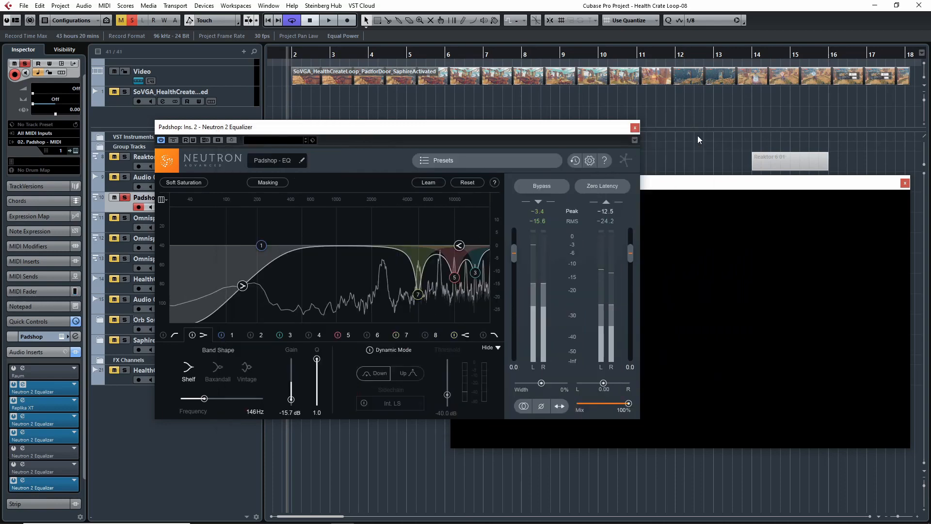
left_click(635, 128)
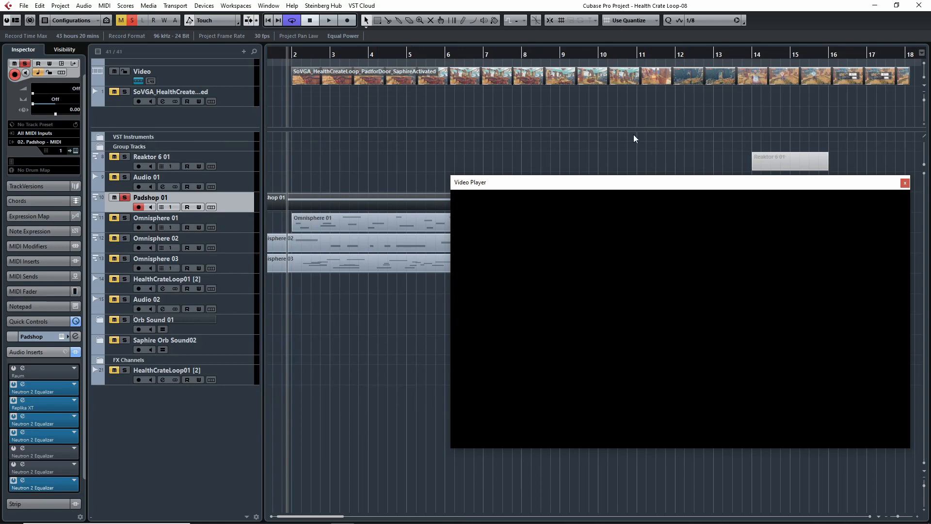
Step: Take the Padshop 01 track out of solo
left_click(125, 198)
left_click(126, 226)
left_click(116, 202)
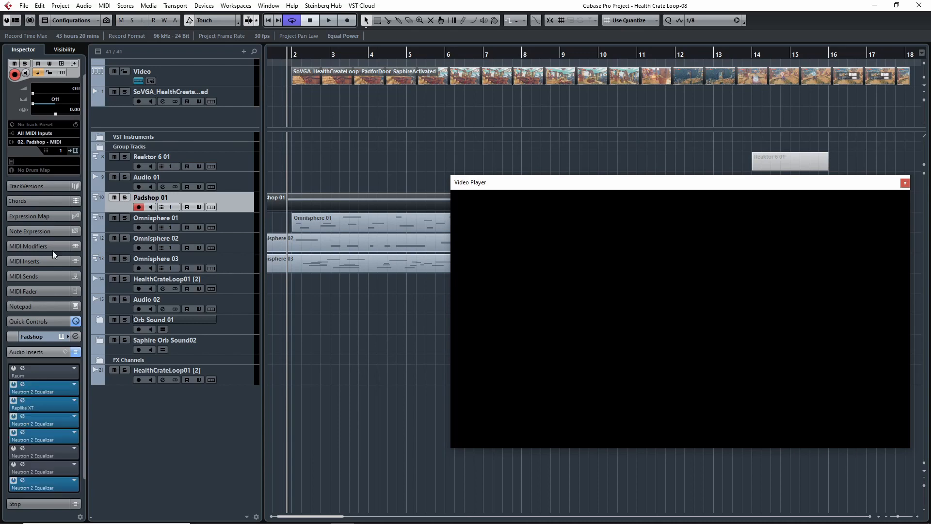
Step: Inspect the Replika XT delay in Padshop's insert 3 and close its window
left_click(23, 401)
left_click_drag(377, 237, 379, 217)
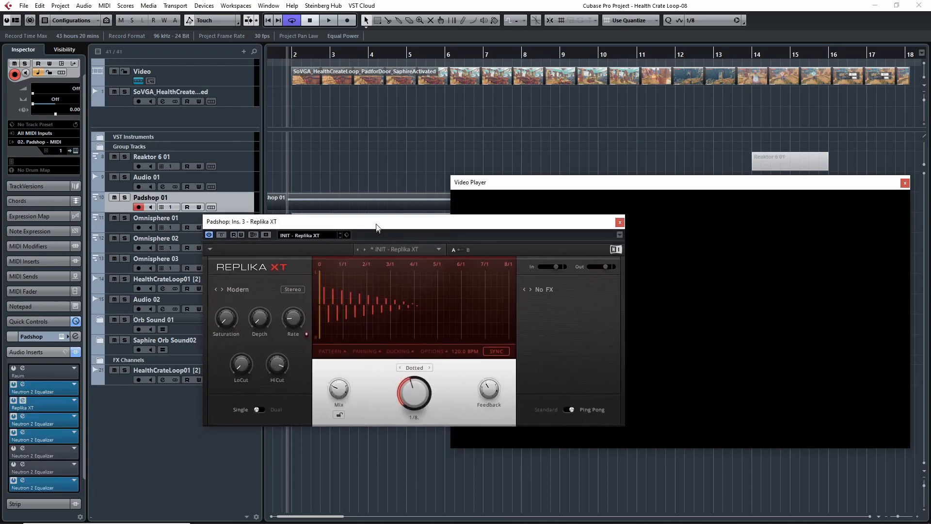
left_click(620, 217)
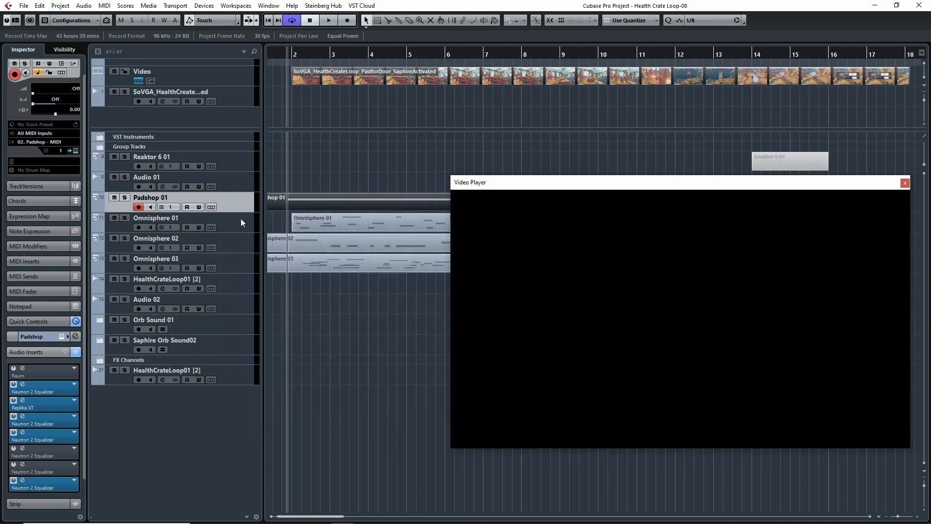
Step: Open the Omnisphere instrument of the Omnisphere 01 track and solo that track
left_click(114, 226)
left_click(77, 151)
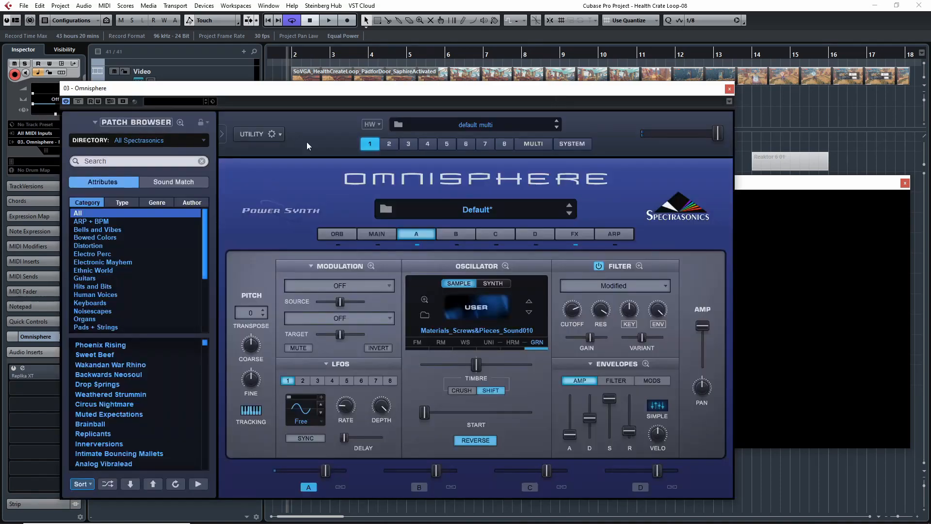
left_click_drag(379, 90, 586, 90)
key("s")
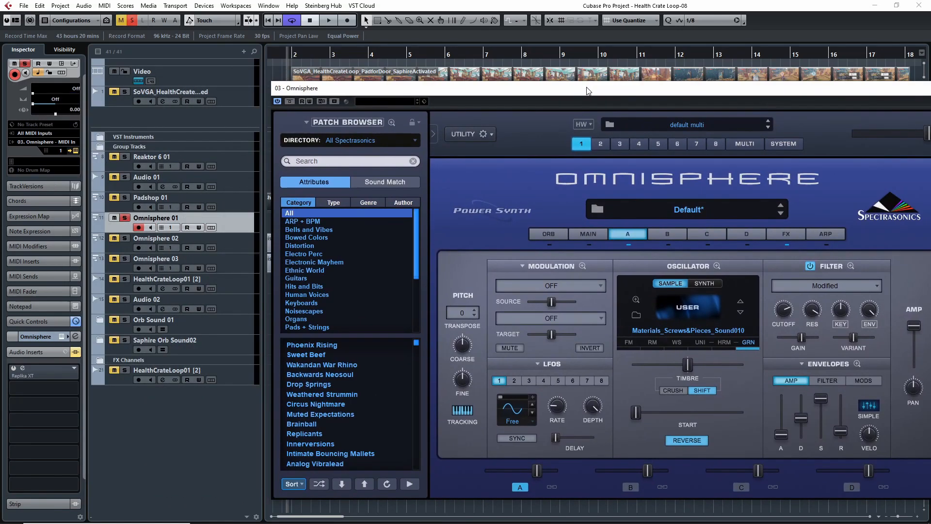
Step: Play the soloed Omnisphere 01 track from around bar 3 with the Omnisphere window moved clear of the ruler, and stop playback
left_click_drag(466, 87, 359, 113)
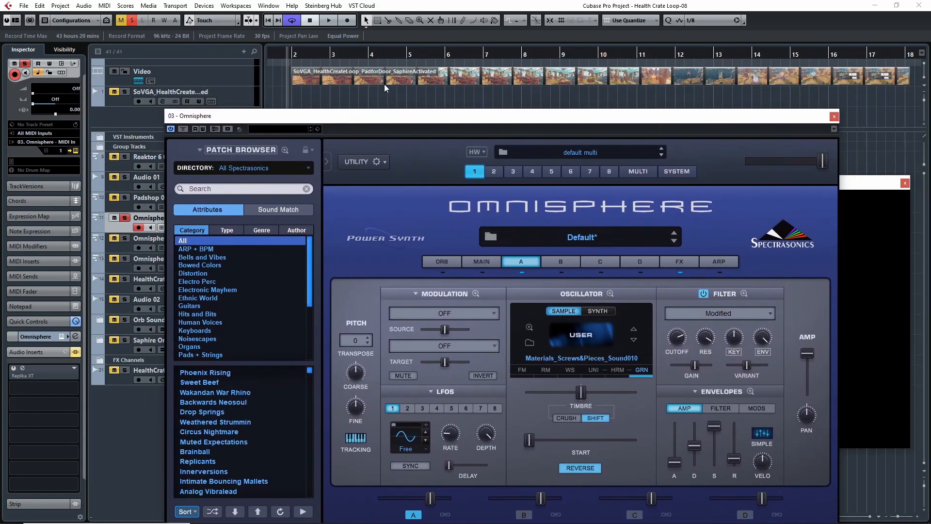
left_click(328, 55)
key("space")
left_click_drag(651, 116, 575, 66)
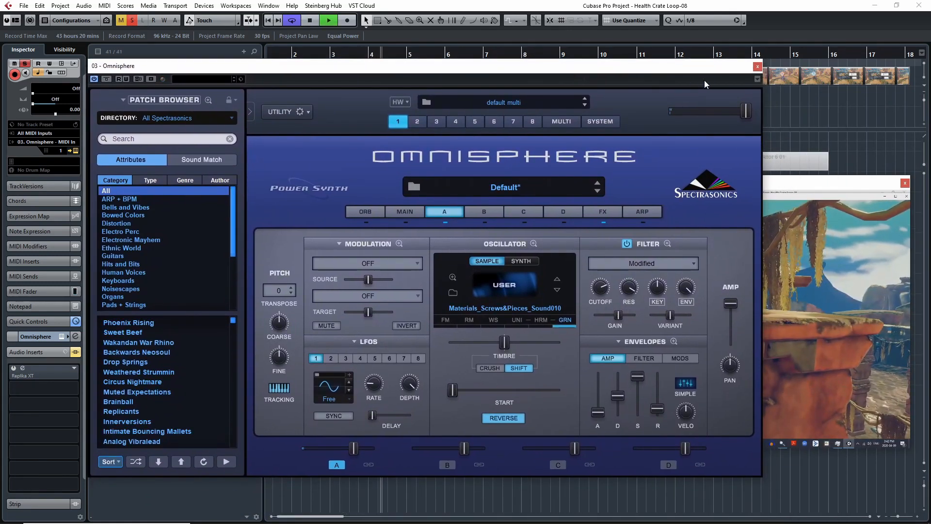
key("space")
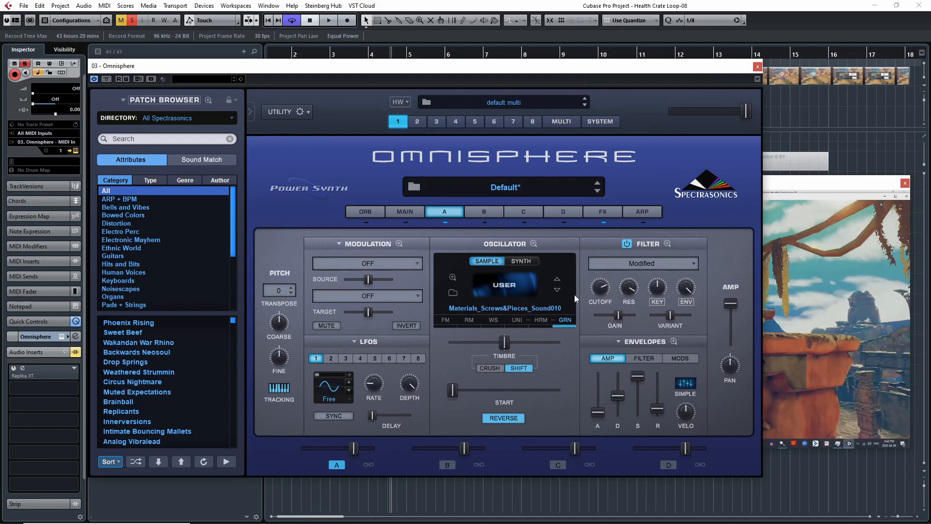
Step: Examine the granular settings of Omnisphere's user sample oscillator, and close the Omnisphere and Video Player windows
left_click(564, 321)
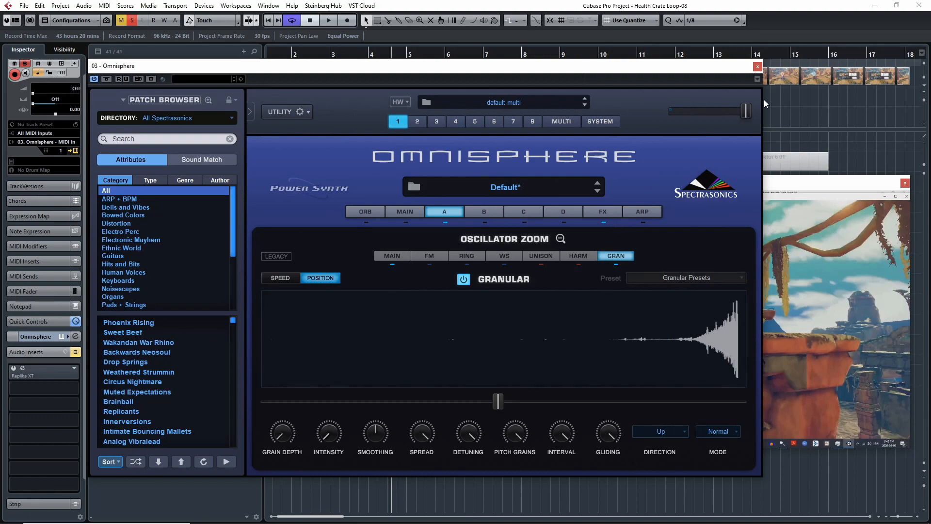
left_click(760, 67)
left_click(905, 183)
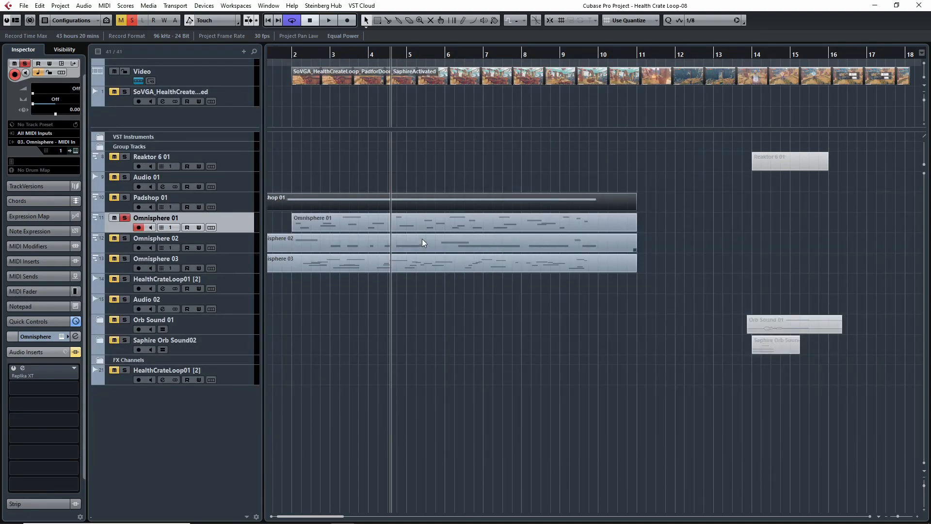
Step: Examine the notes of the Omnisphere 01 part in the Key Editor and close the editor
double_click(423, 224)
key("h")
key("h")
key("h")
key("h")
key("h")
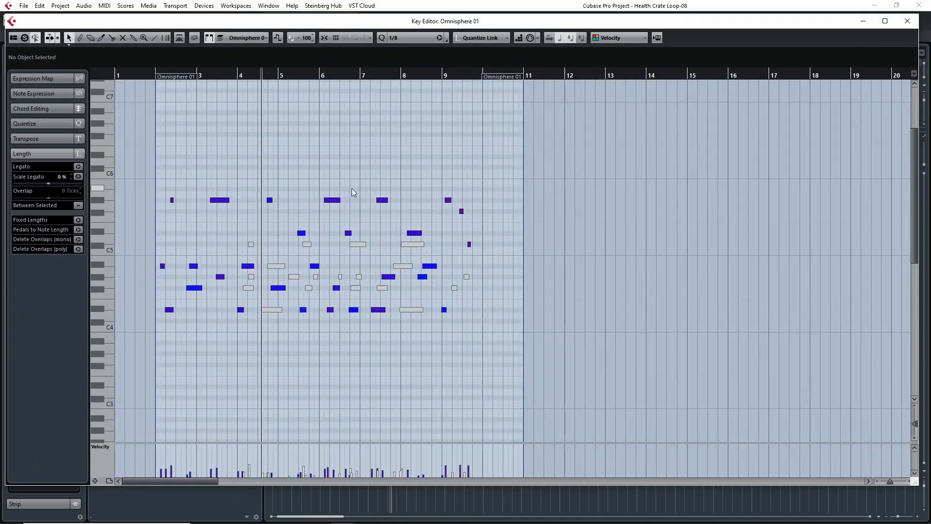
key("h")
key("g")
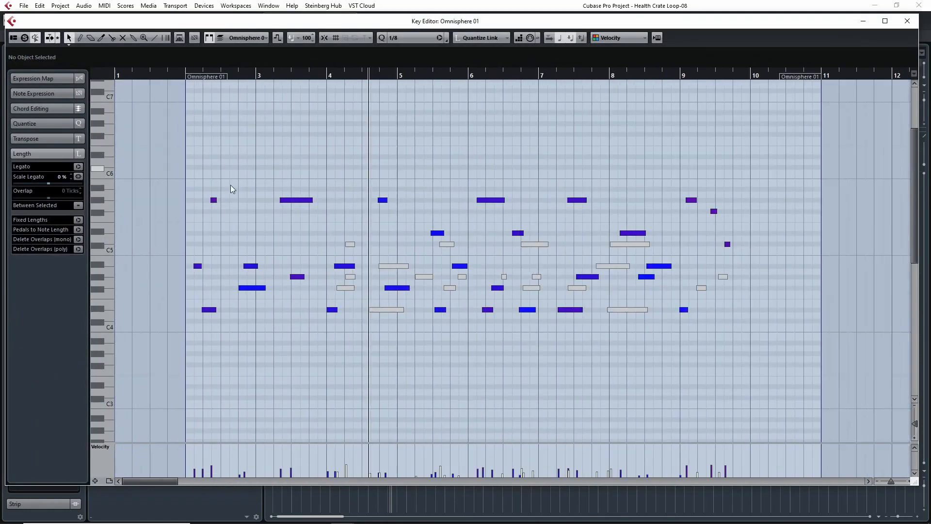
left_click(907, 21)
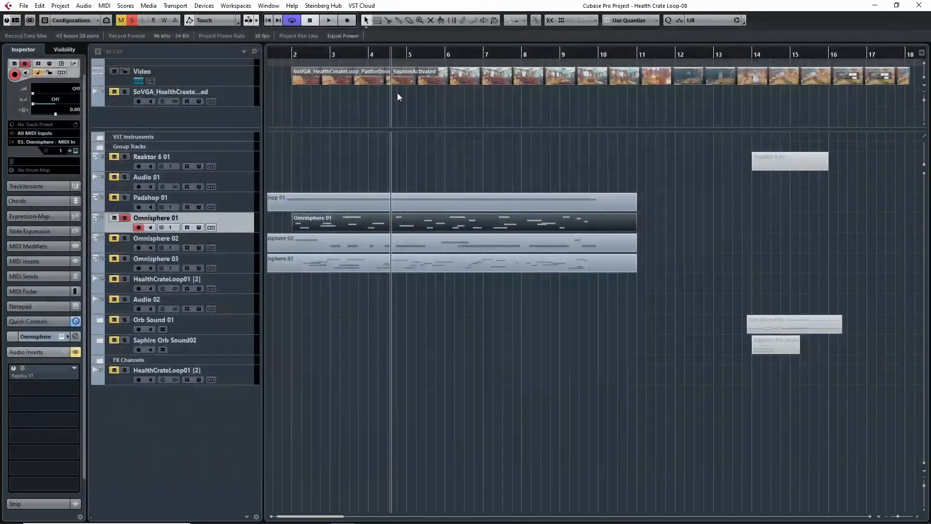
Step: Reopen the Video Player and play the soloed Omnisphere 01 track against the video from just before bar 2
key("F8")
left_click_drag(554, 183, 488, 146)
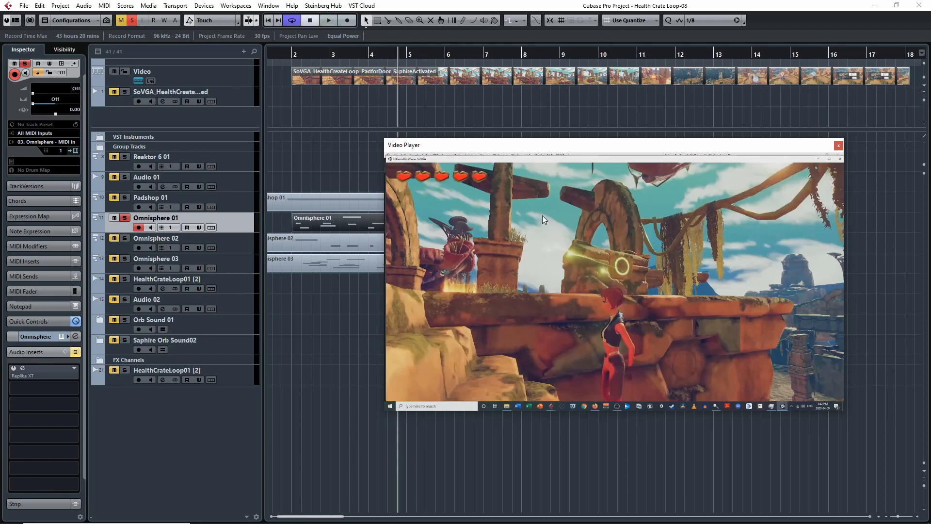
left_click(290, 56)
key("space")
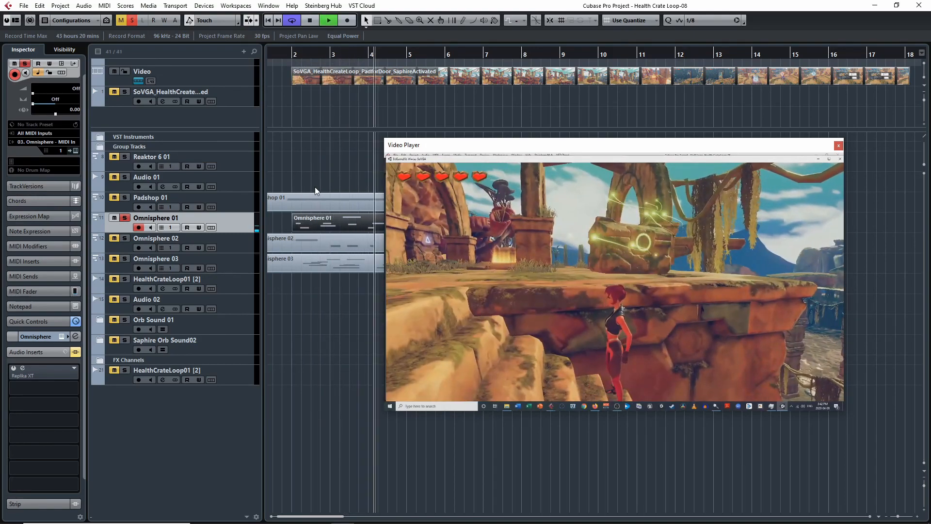
key("space")
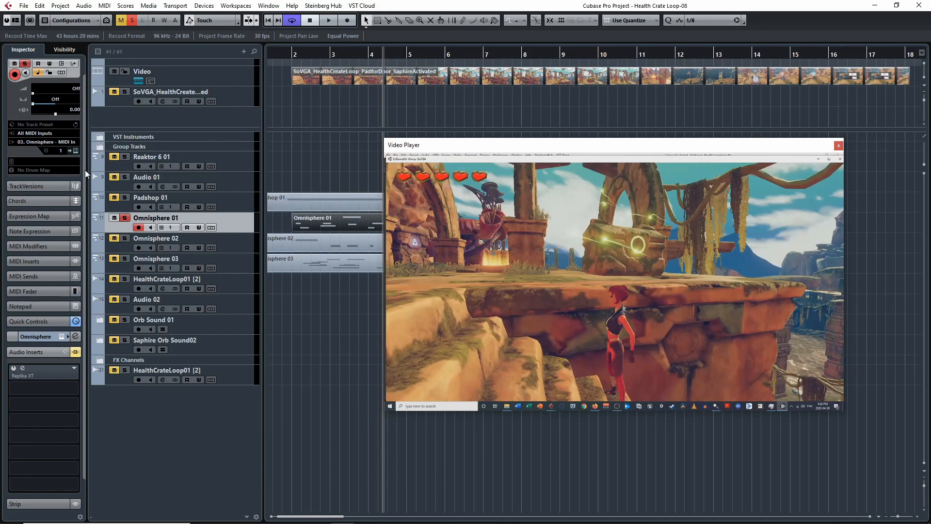
Step: Reopen Omnisphere and review layer A's granular oscillator settings and modulation matrix
left_click(76, 151)
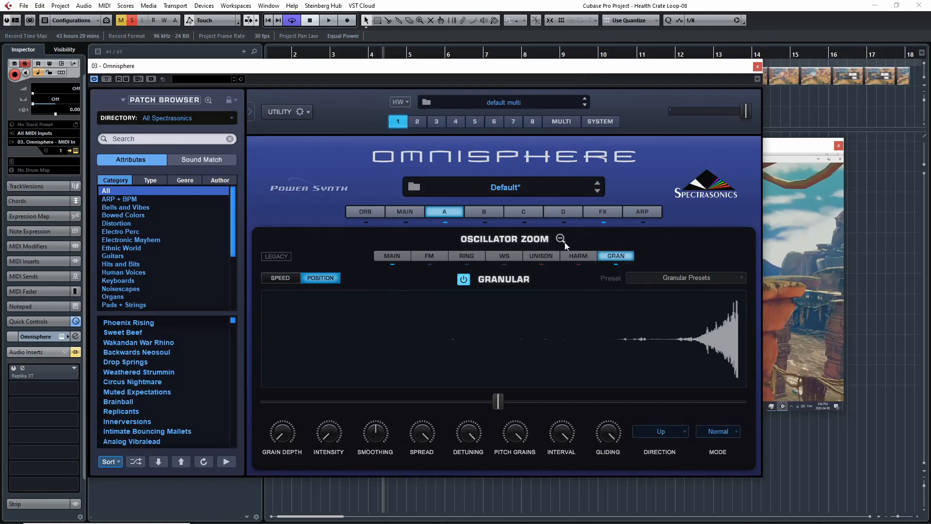
left_click(561, 239)
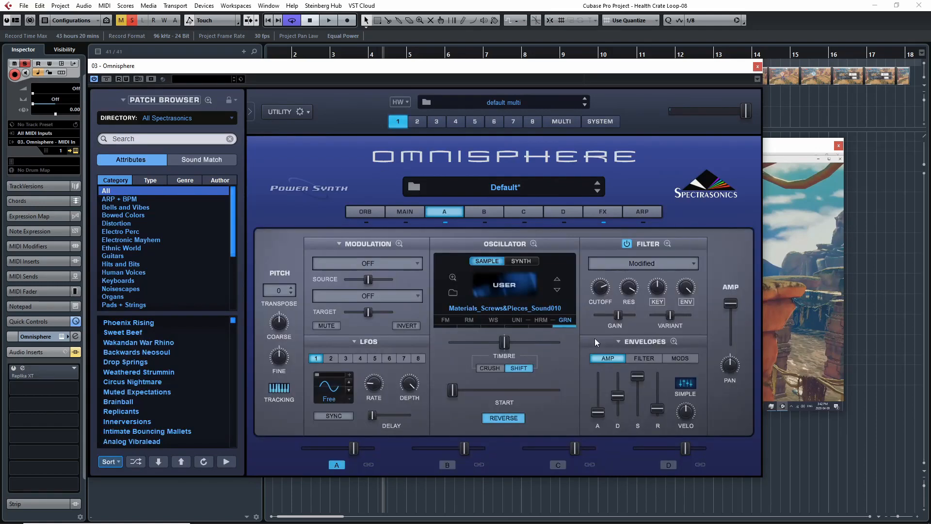
left_click(564, 321)
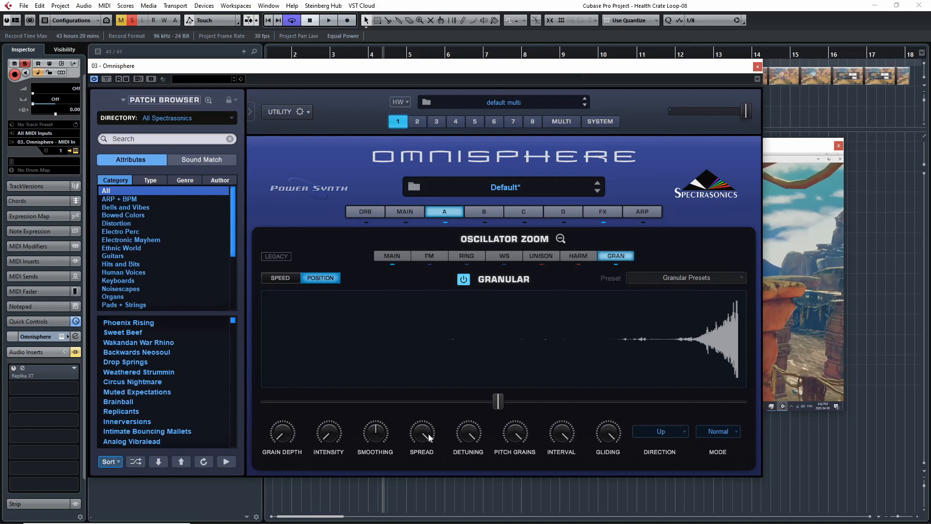
left_click(561, 238)
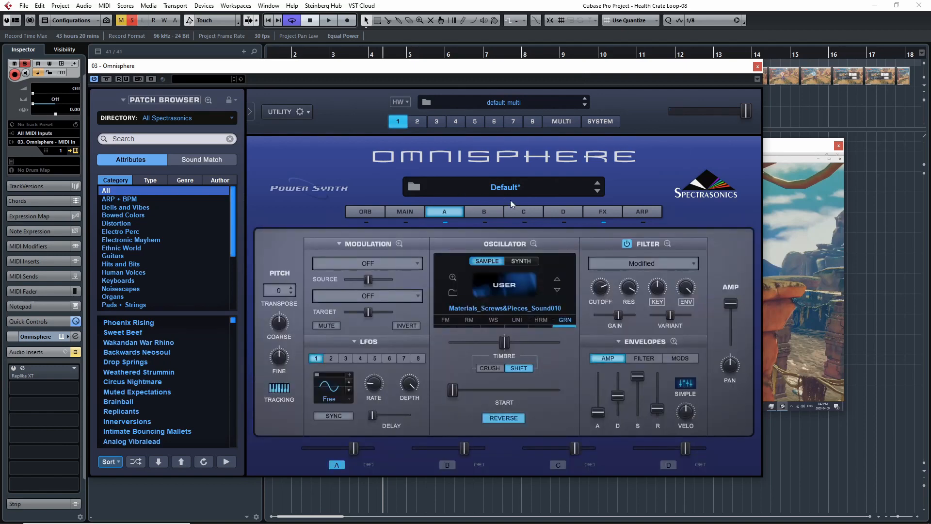
left_click(399, 243)
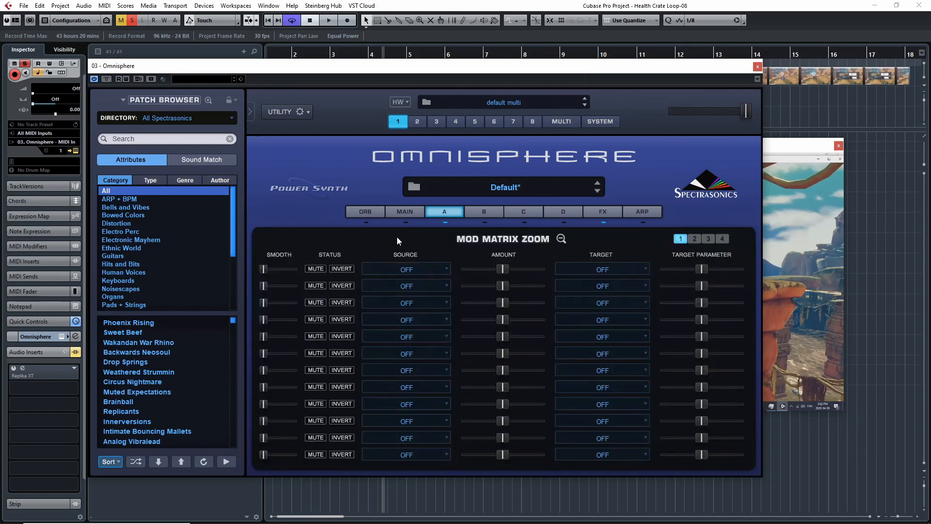
left_click(560, 239)
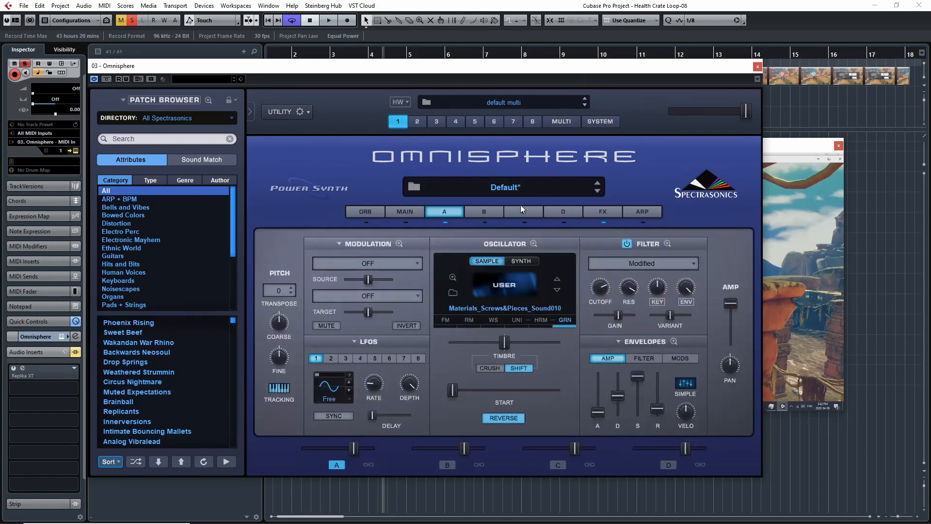
Step: Open layer A's Filter Zoom and switch the filter off and on repeatedly for comparison, leaving it on
left_click(667, 244)
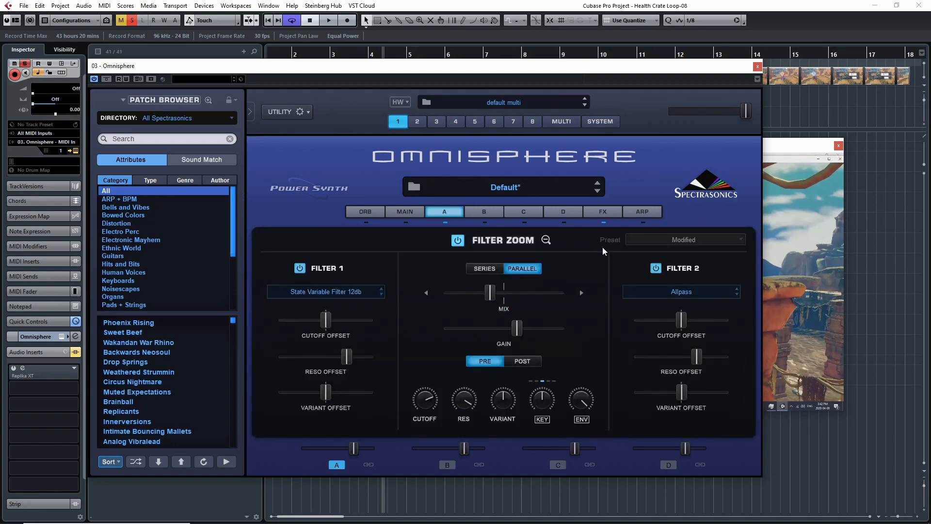
left_click(458, 240)
left_click(458, 241)
left_click(458, 241)
left_click(458, 241)
left_click(458, 241)
left_click(458, 241)
Step: Look through the filter types available for Filter 1 without changing the selection, and leave the Filter Zoom
left_click(344, 293)
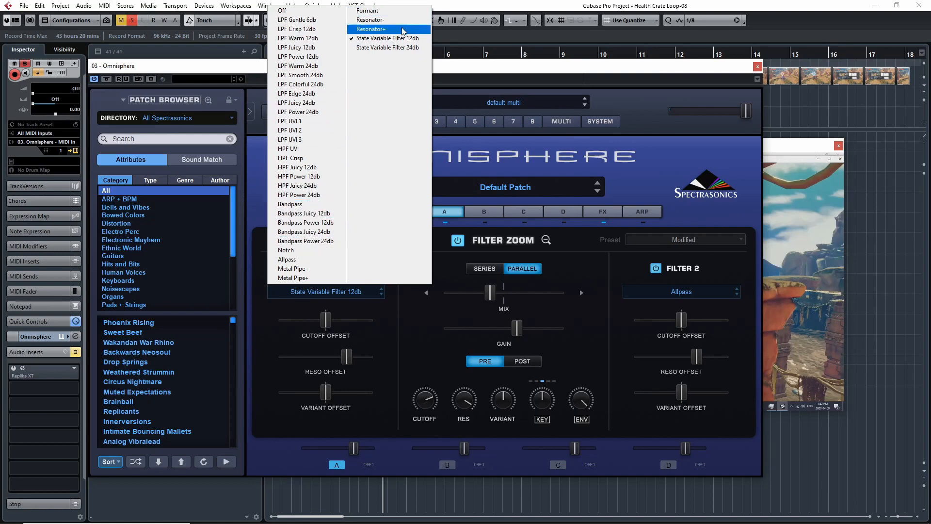
left_click(397, 333)
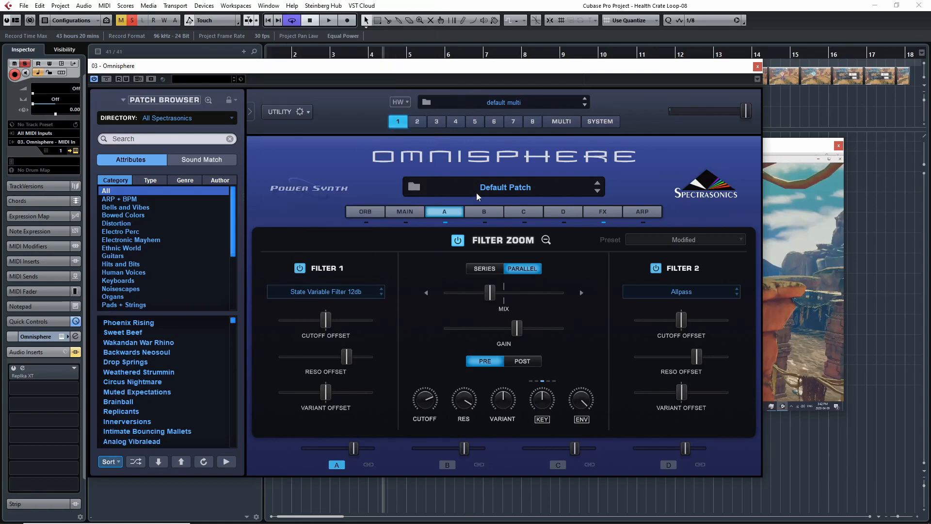
left_click(546, 240)
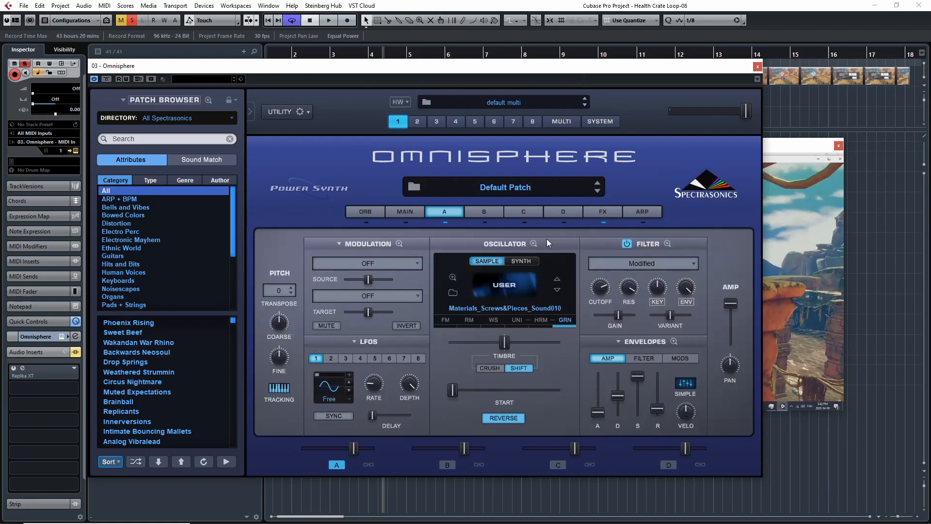
Step: Look through layer A's filter preset categories, including the Specialty Filters, without loading a preset
left_click(696, 268)
left_click(579, 245)
left_click(694, 267)
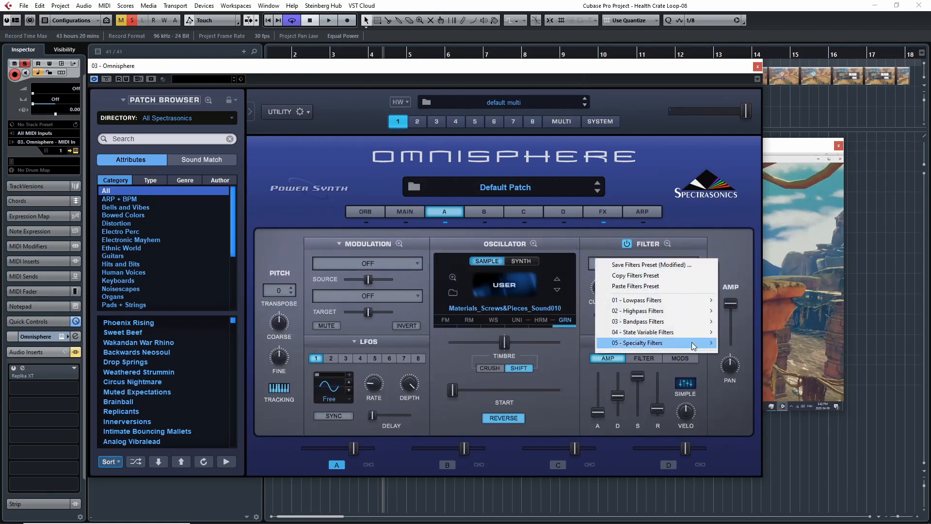
mouse_move(696, 344)
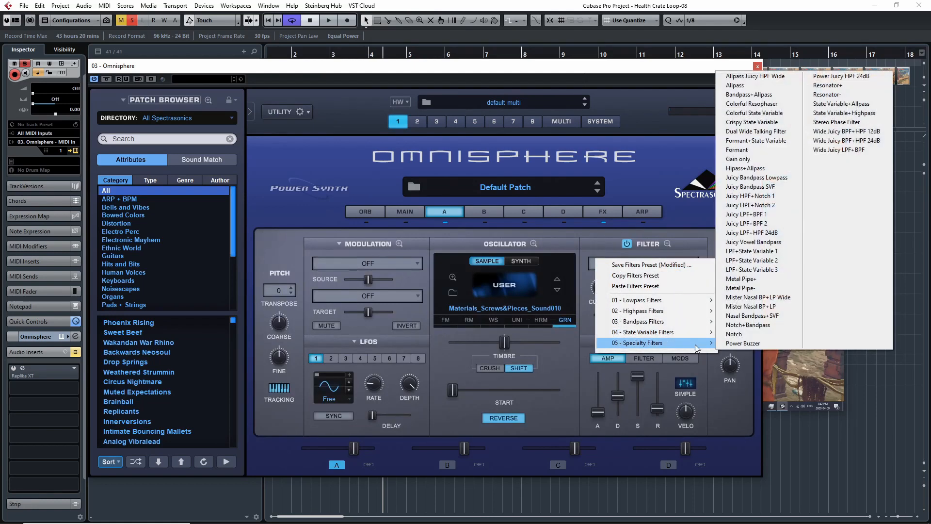
left_click(592, 235)
Step: Reopen layer A's Filter Zoom, view the Filter 1 types, shift the mix slightly towards Filter 1, and leave the zoom view
left_click(668, 244)
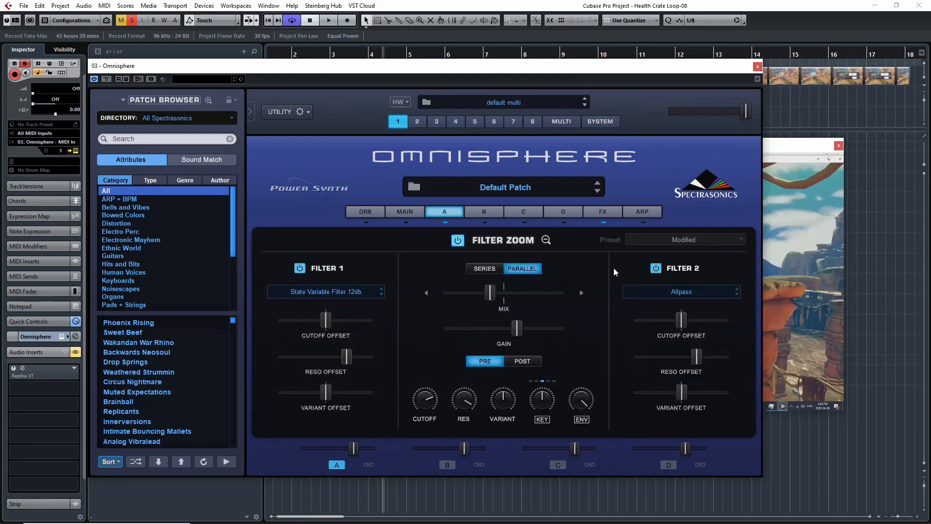
left_click(366, 293)
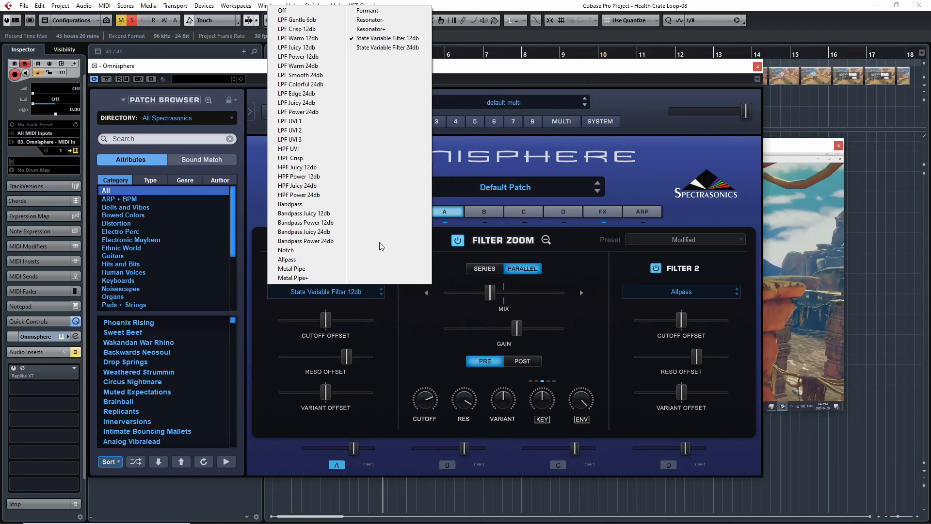
left_click(414, 324)
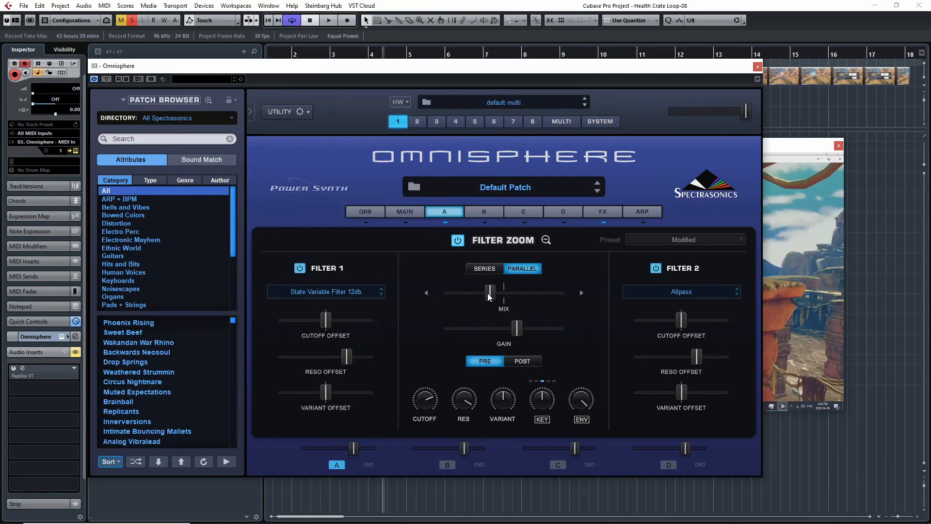
mouse_move(492, 297)
left_mouse_down()
mouse_move(560, 293)
mouse_move(480, 294)
left_mouse_up()
left_click(546, 239)
Step: Bypass the common effects rack, compare layer A's dry sound with its filter off and on, and re-enable the rack
left_click(613, 210)
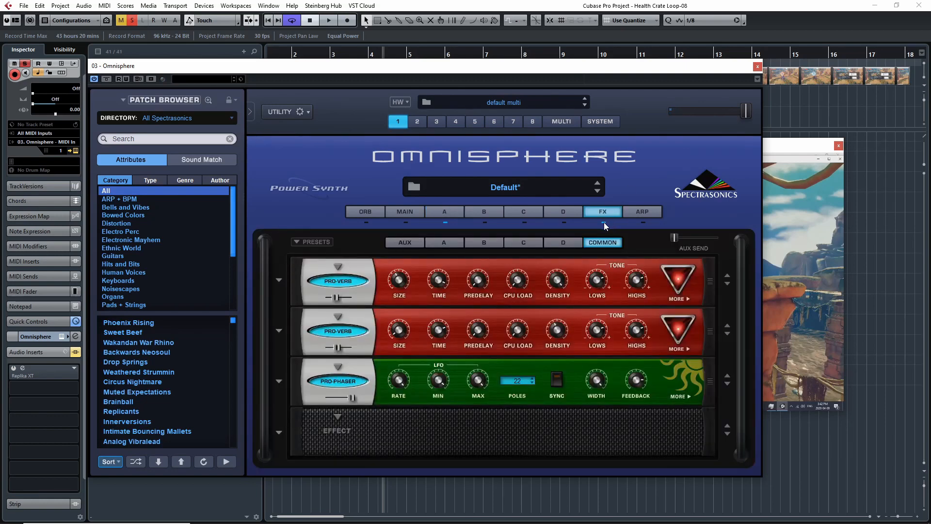
left_click(604, 222)
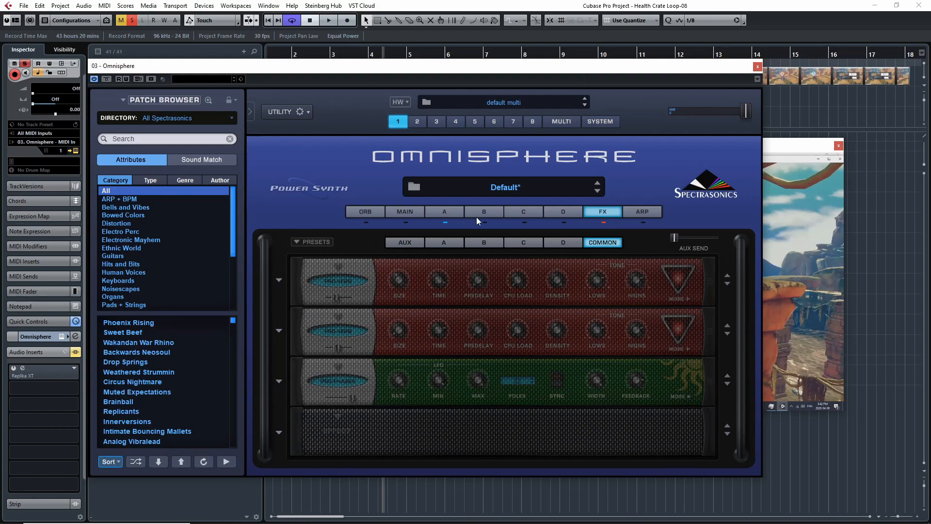
left_click(451, 213)
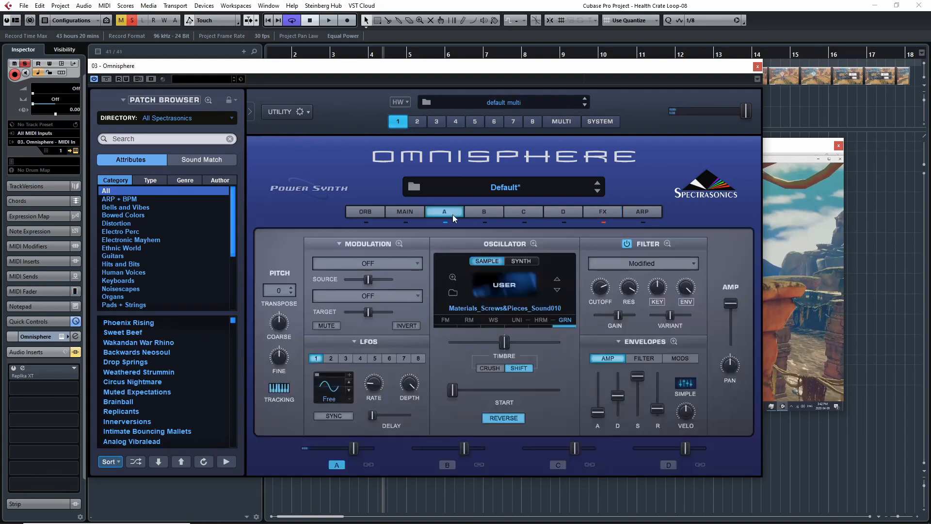
left_click(627, 244)
left_click(627, 244)
left_click(612, 214)
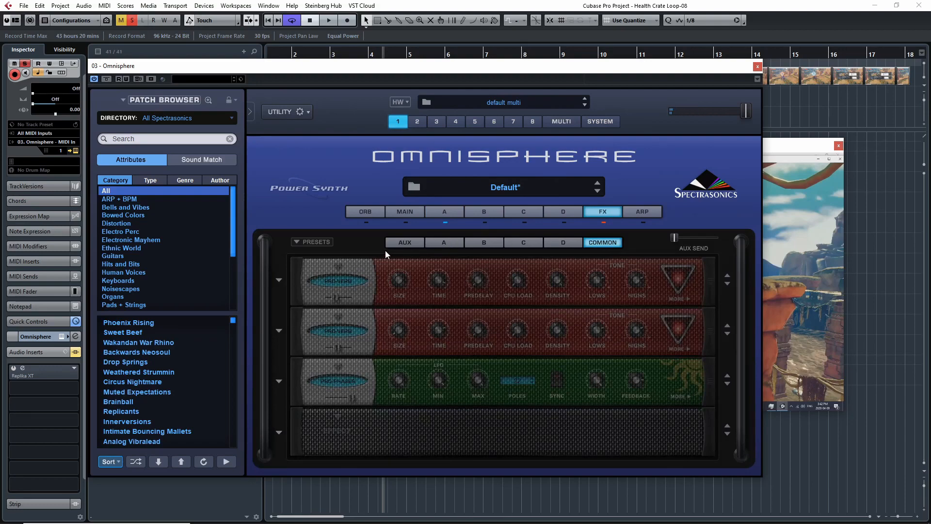
left_click(604, 222)
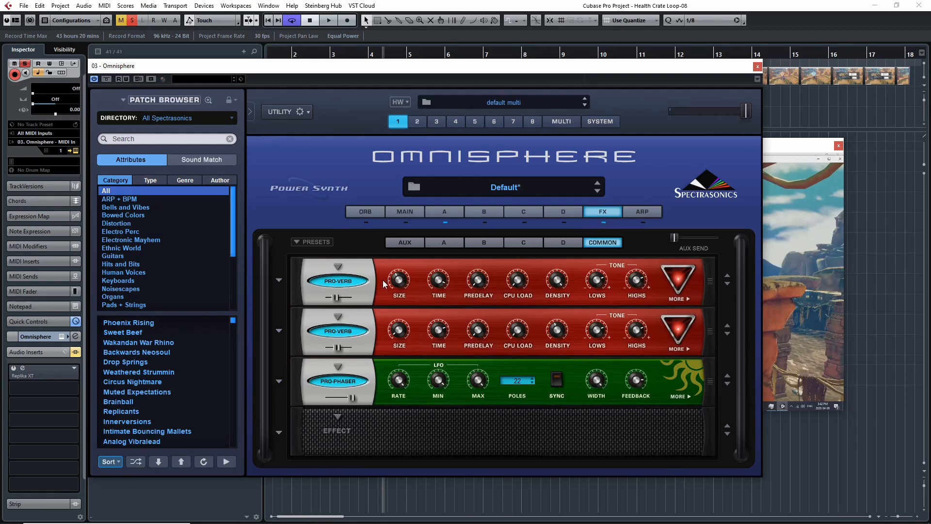
Step: Look through the effects rack preset categories without loading one, return to layer A, and close the Omnisphere window
left_click(297, 241)
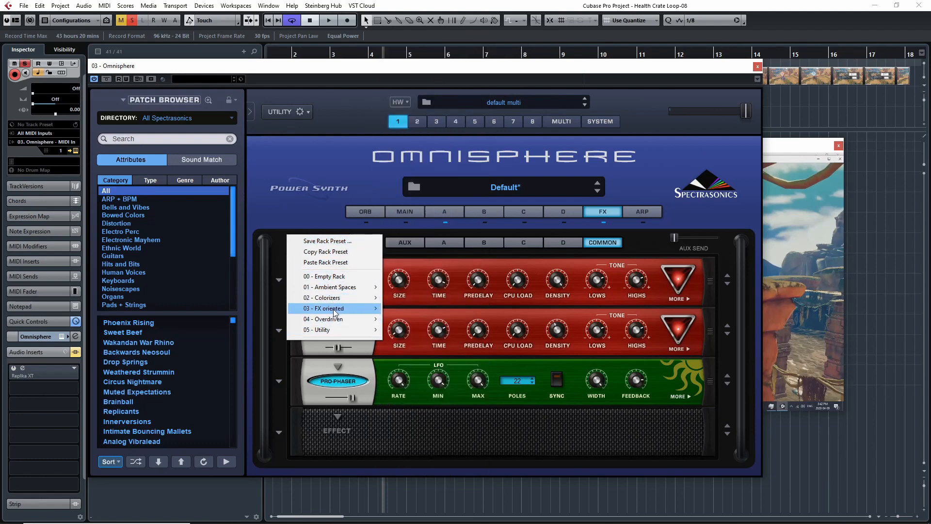
left_click(314, 193)
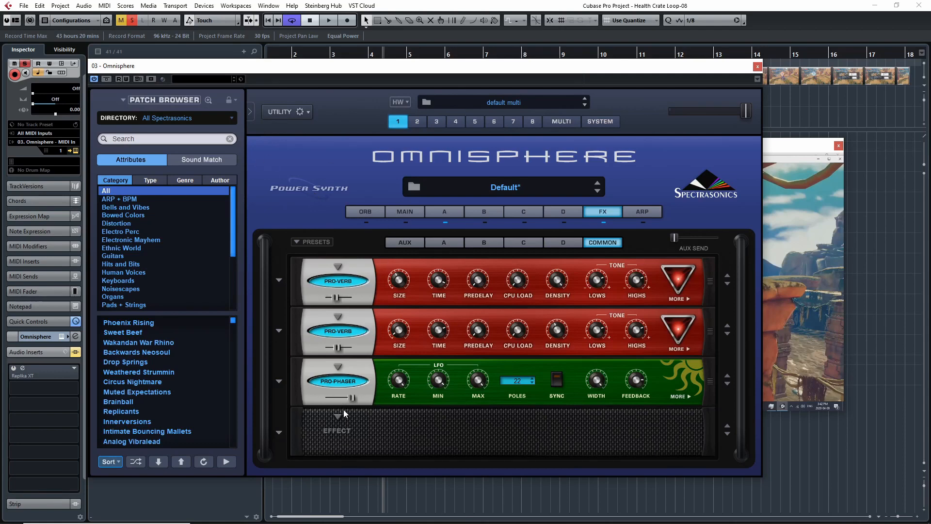
left_click(442, 211)
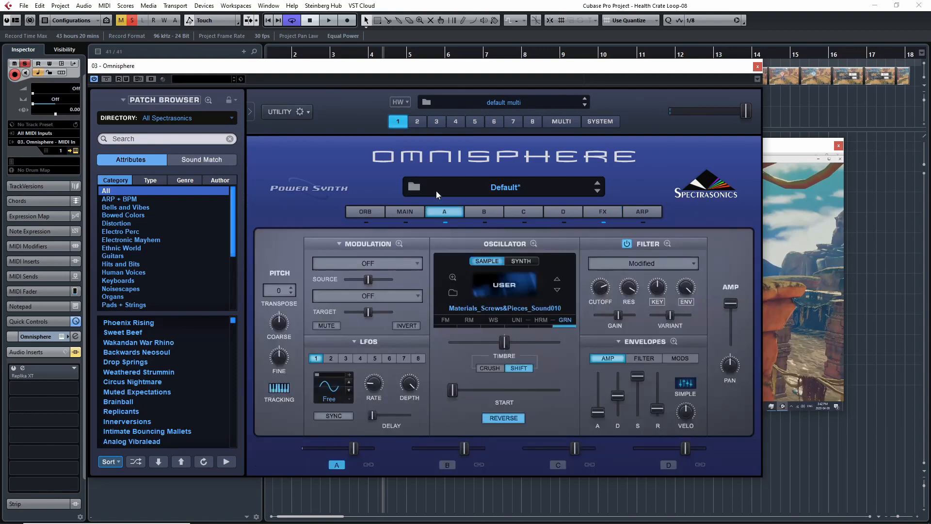
left_click(757, 67)
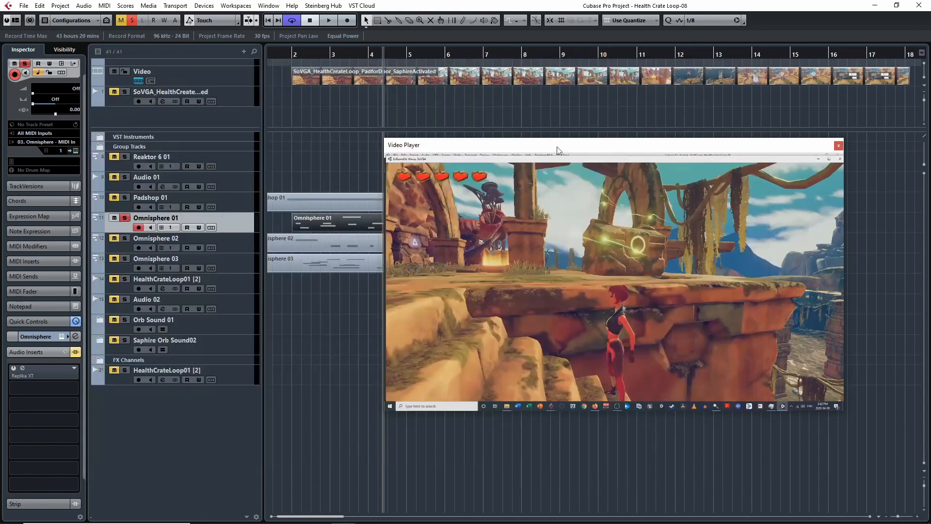
Step: Play the soloed Padshop 01 and Omnisphere 01 tracks together against the video from just before bar 2, and again from bar 2
left_click(281, 54)
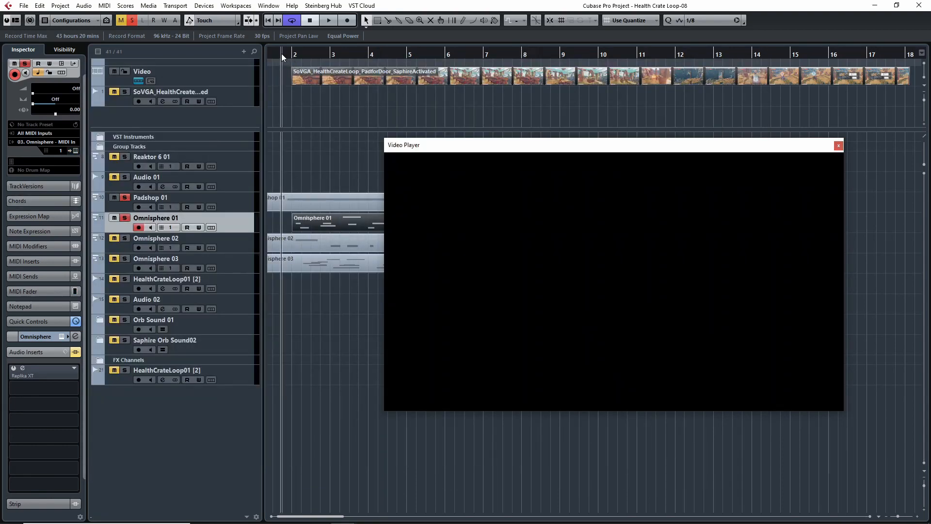
key("space")
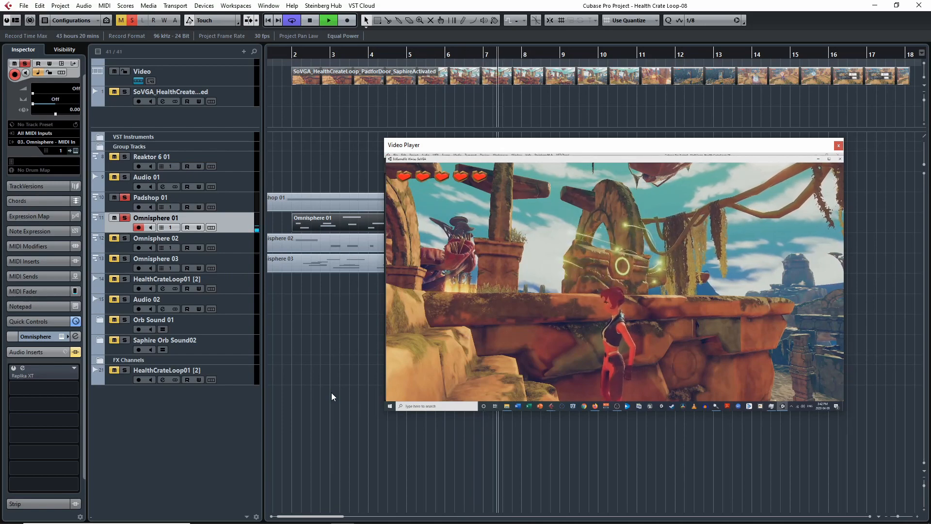
key("space")
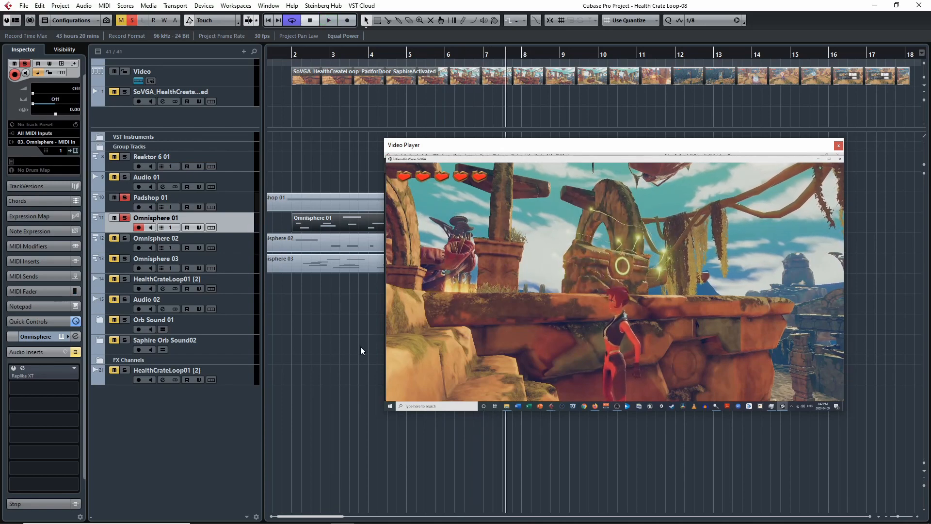
left_click(292, 51)
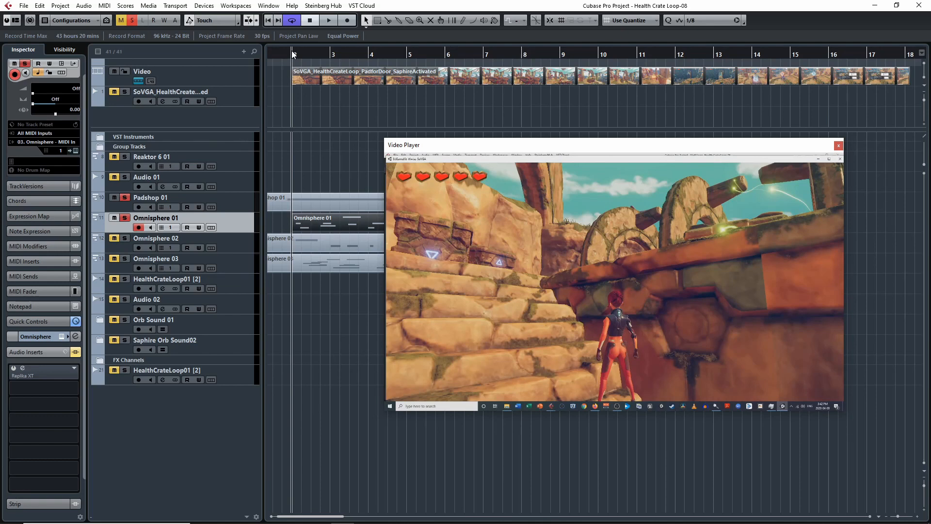
left_click_drag(311, 177, 328, 197)
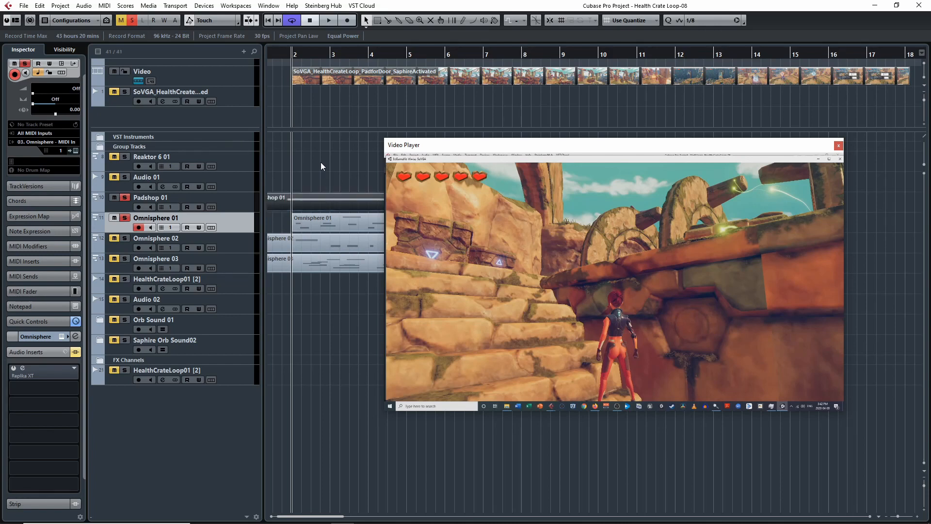
key("space")
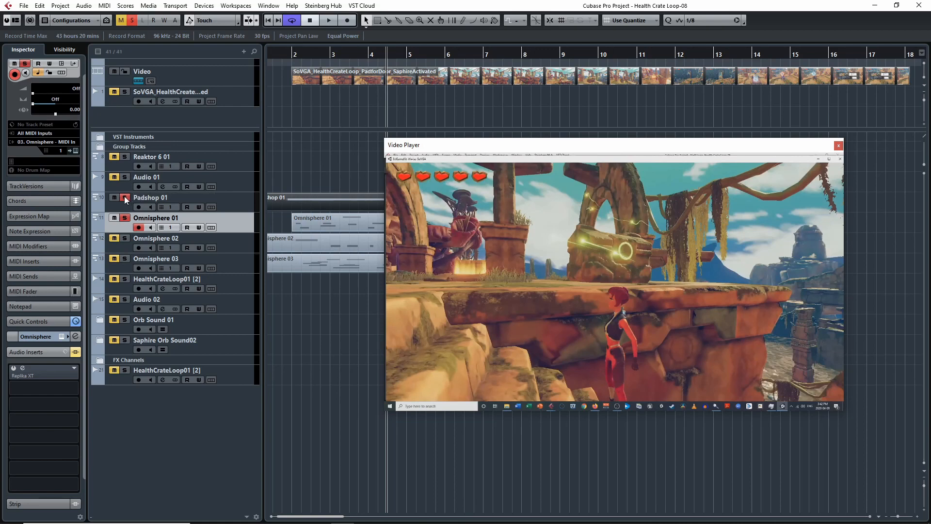
Step: Clear the Padshop 01 and Omnisphere 01 solos, solo Omnisphere 02 instead, and place the playhead just before bar 2
left_click(126, 221)
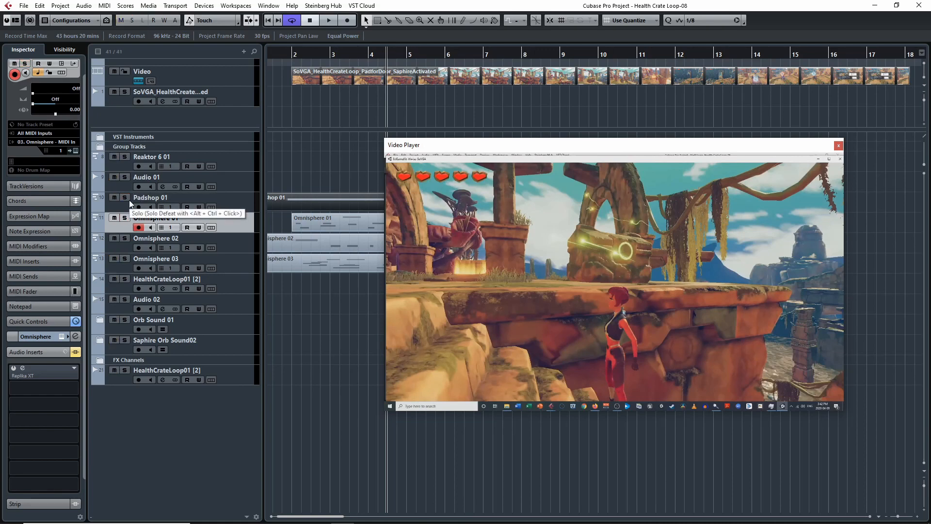
left_click(124, 237)
left_click(287, 56)
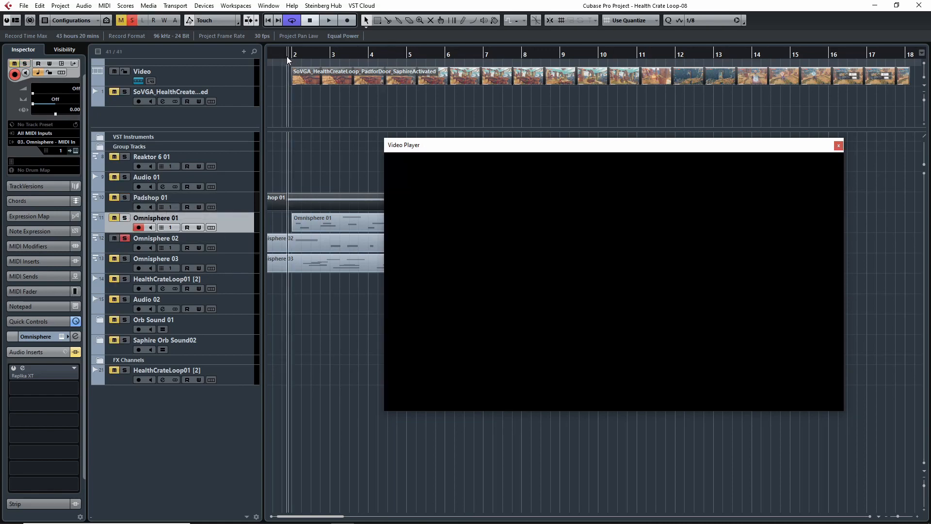
left_click(115, 204)
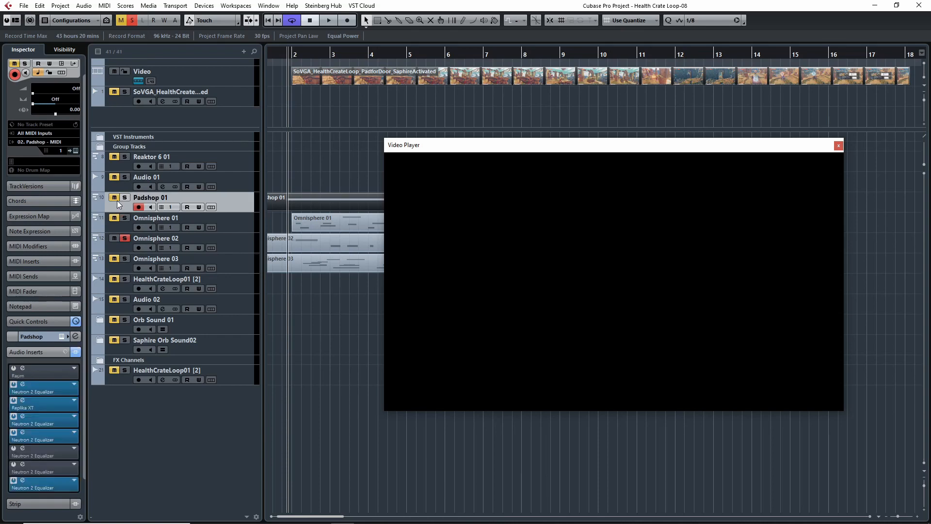
left_click(125, 238)
left_click(128, 228)
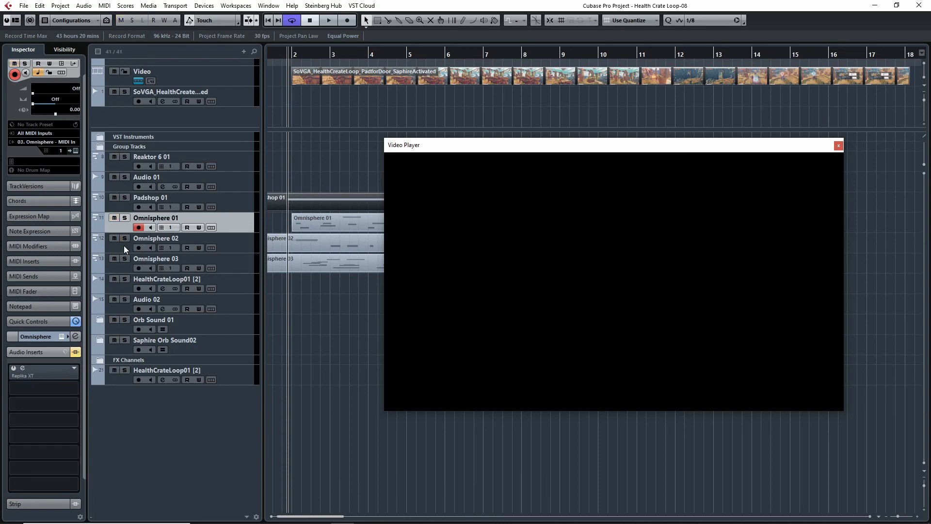
left_click(123, 246)
left_click(125, 238)
Step: Play Omnisphere 02 against the video, uncover the full MIDI parts by moving the Video Player aside, and return the playhead near bar 2
key("space")
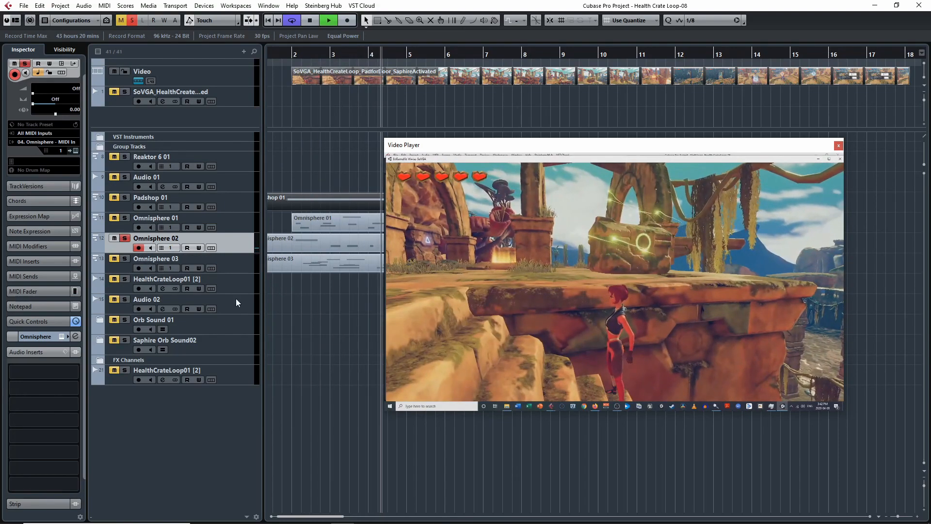
left_click_drag(323, 315, 228, 313)
key("g")
key("g")
key("g")
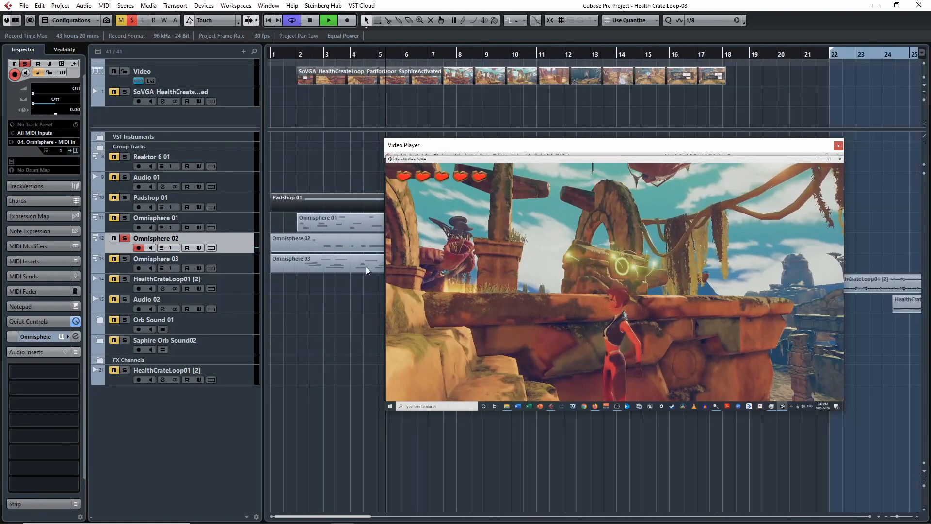
left_click_drag(523, 148, 598, 138)
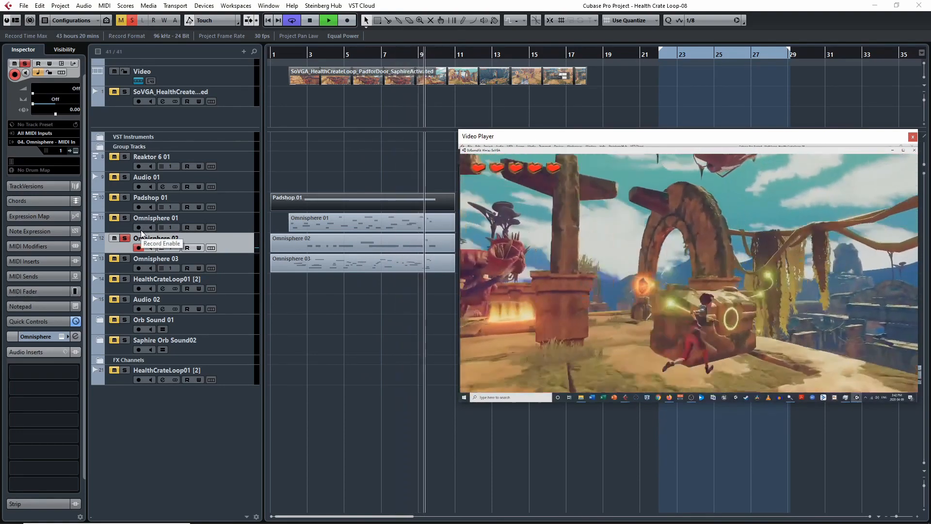
key("space")
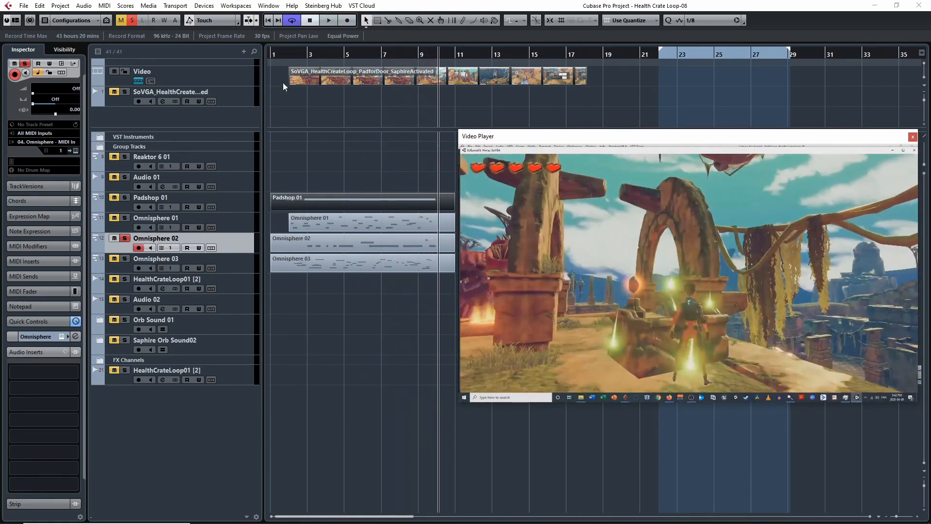
left_click(295, 54)
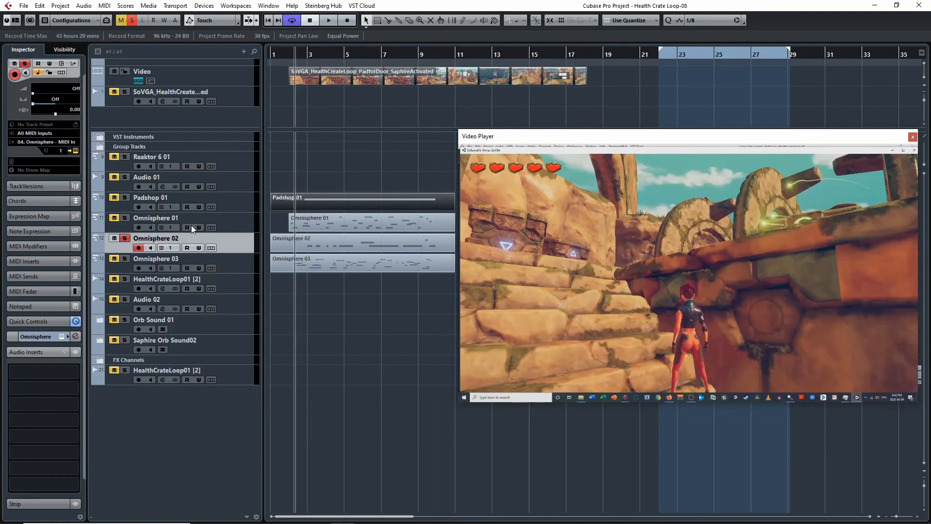
Step: Open the Omnisphere 02 instrument, move its window into full view, and show layer A
left_click(74, 150)
left_click_drag(416, 38, 487, 67)
left_click(536, 210)
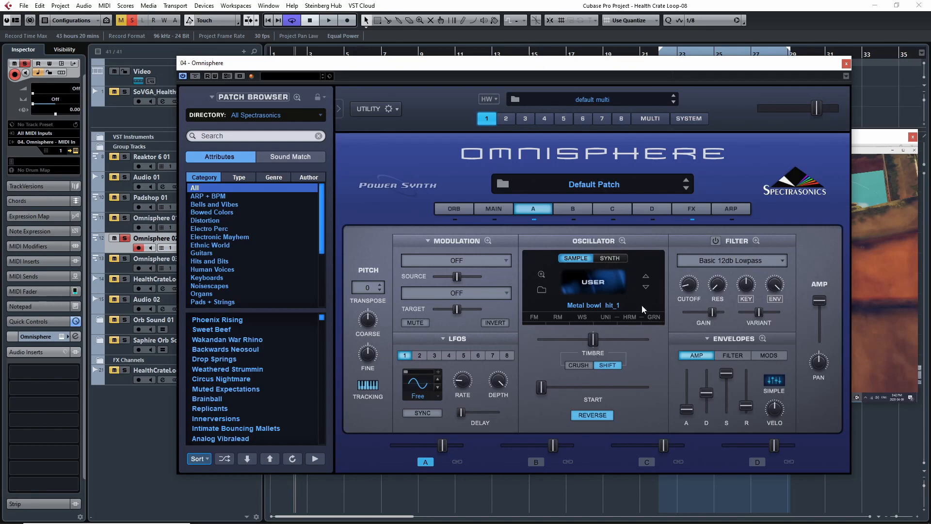
Step: Bypass Omnisphere 02's common effects rack with its Pro-Verb, Chorus Echo and EZ-Phaser, and return to layer A's source sample
left_click(690, 210)
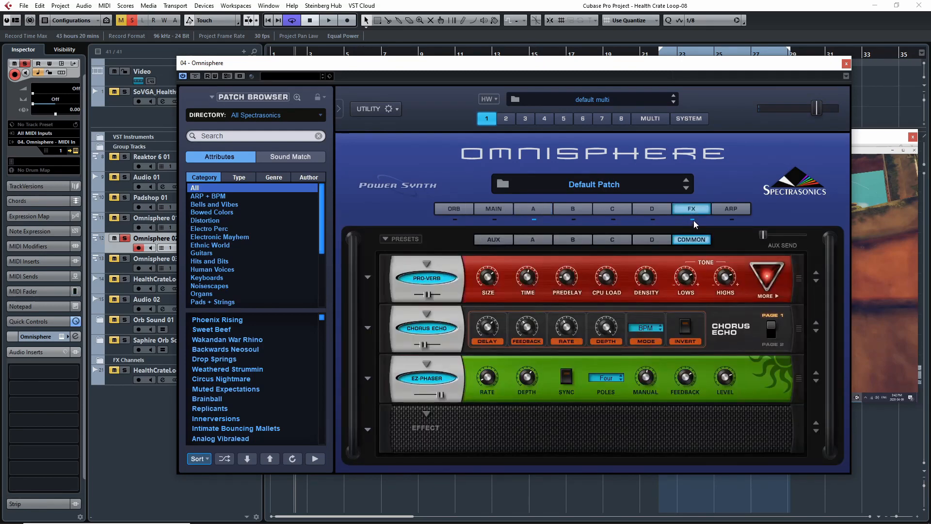
left_click(692, 220)
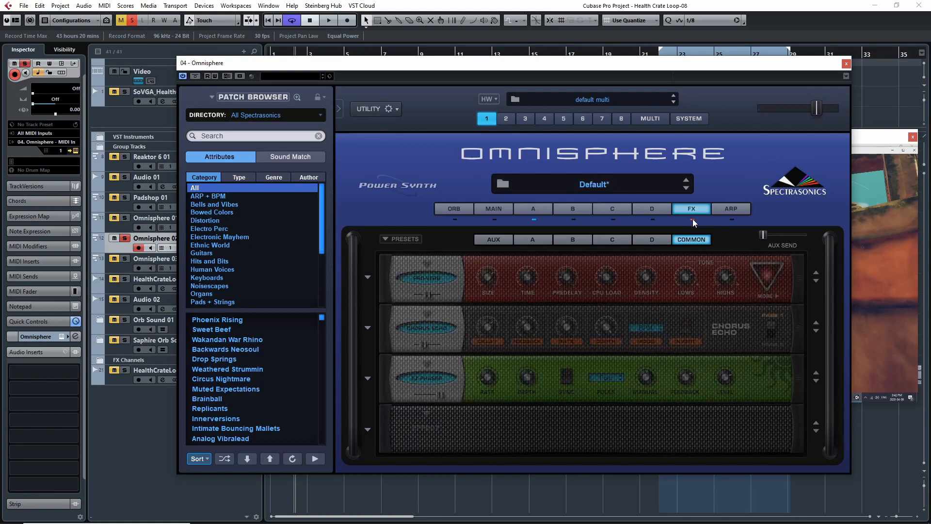
left_click(549, 207)
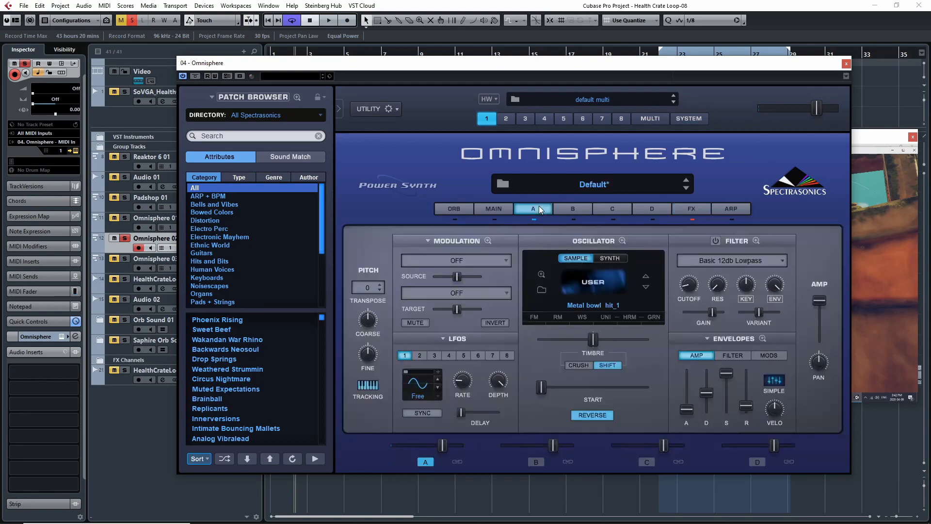
left_click(467, 209)
left_click(695, 208)
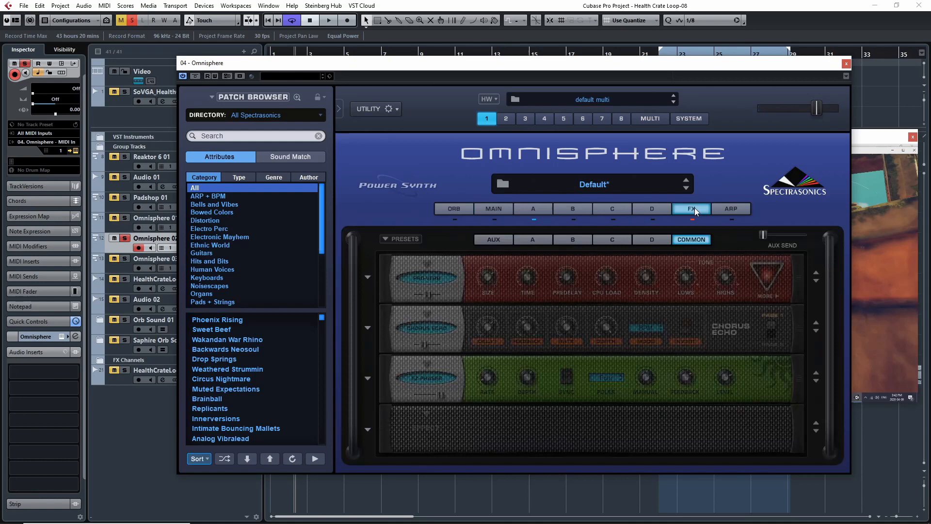
left_click(542, 205)
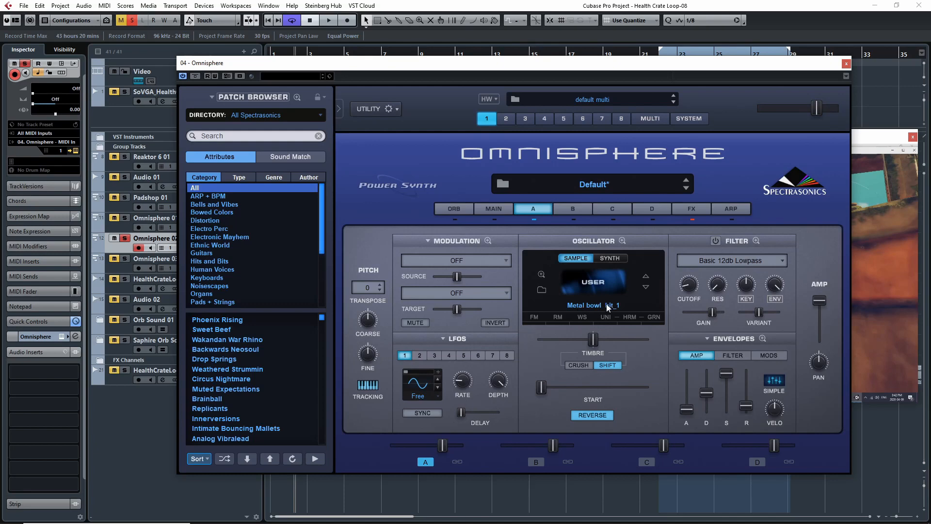
Step: Switch the Metal bowl hit_1 sample's Reverse off and on again, re-enable Omnisphere 02's common effects rack, and return to layer A
left_click(592, 416)
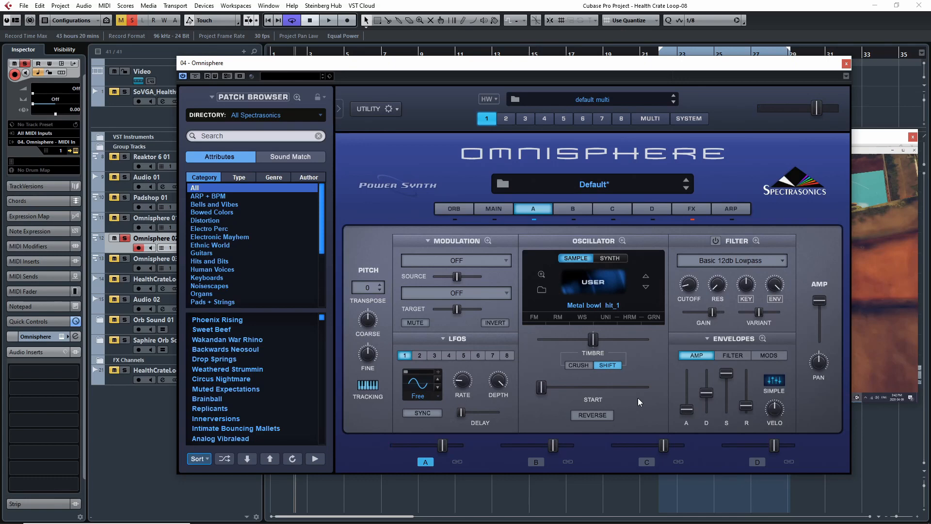
left_click(608, 417)
left_click(700, 208)
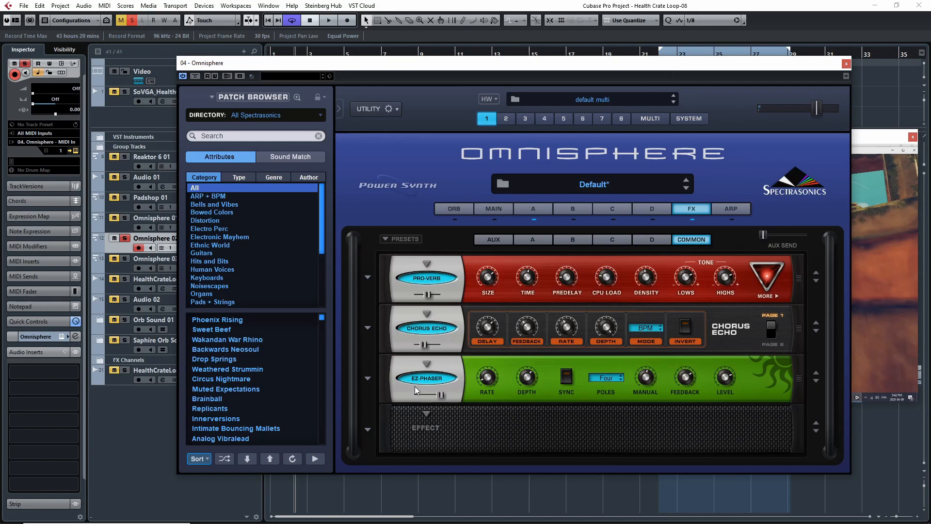
left_click(534, 214)
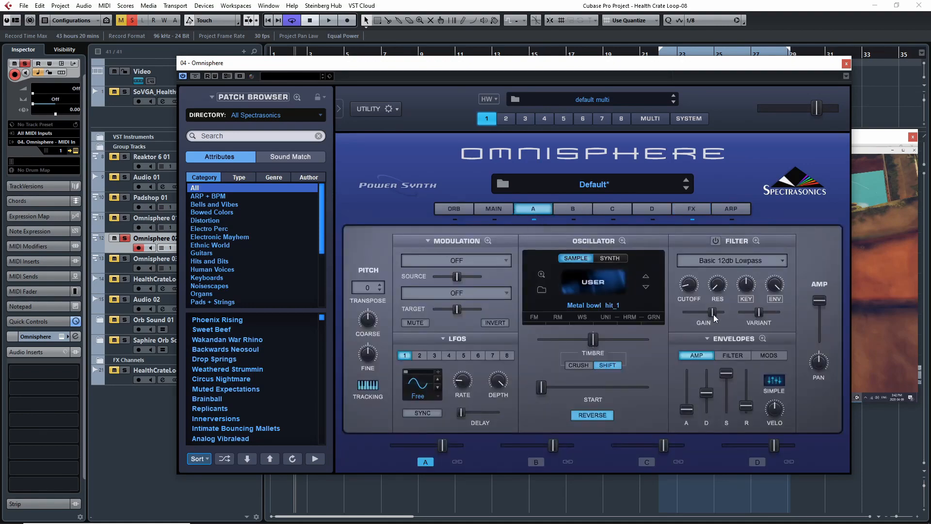
Step: Review Omnisphere 02's common effects rack and layer A once more, and close the instrument window
left_click(487, 241)
left_click(650, 236)
left_click(701, 211)
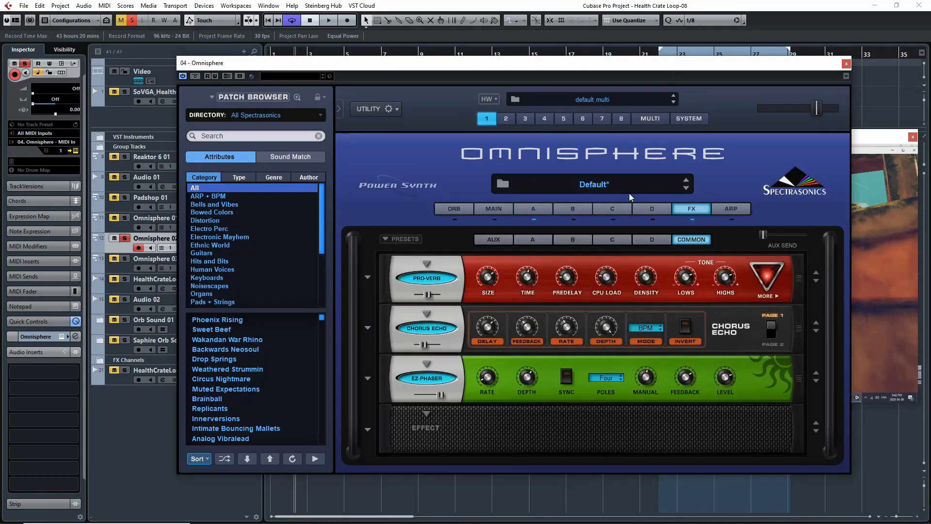
left_click(548, 210)
left_click(846, 64)
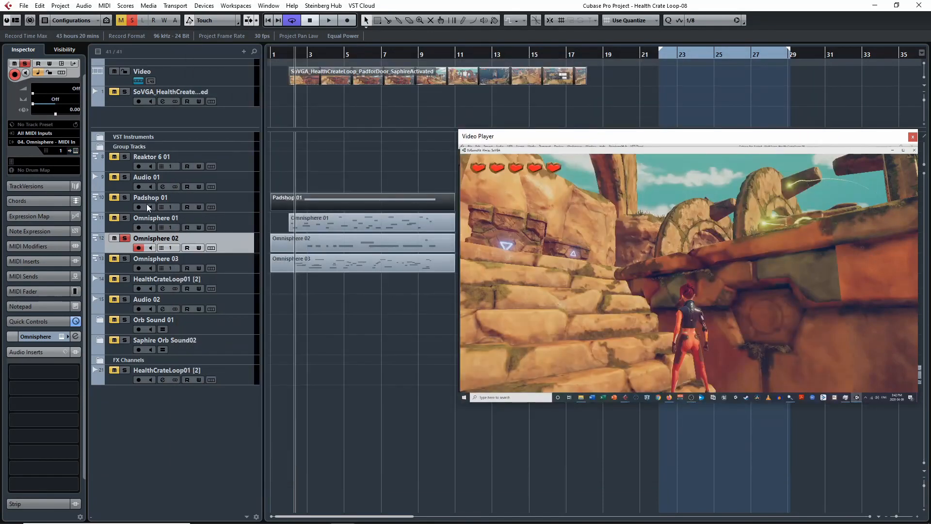
Step: Solo Omnisphere 01 and Padshop 01 together with Omnisphere 02, and play the three layers against the video from about bar 2
left_click(128, 216)
left_click(126, 199)
left_click(288, 53)
key("space")
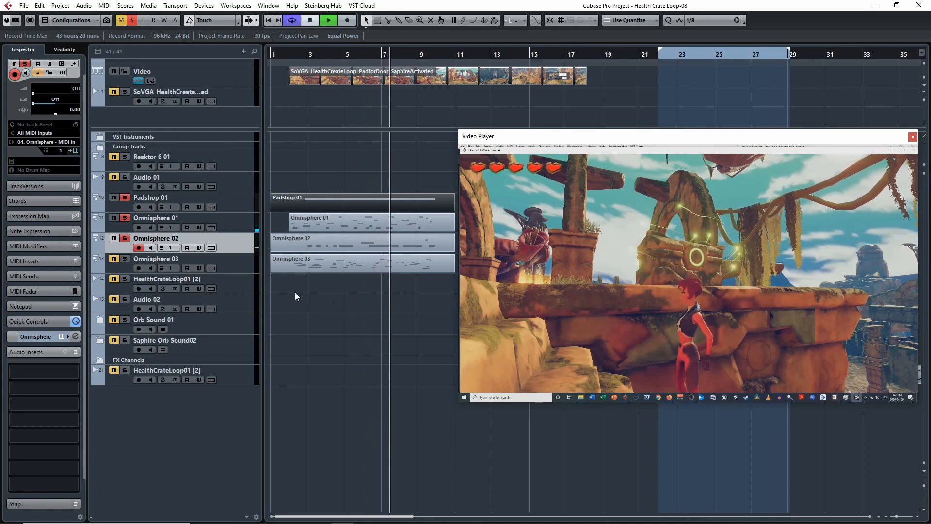
key("space")
Step: Clear all solos, solo Omnisphere 03 instead, and play it against the video from about bar 2
left_click(130, 18)
left_click(124, 259)
left_click(125, 268)
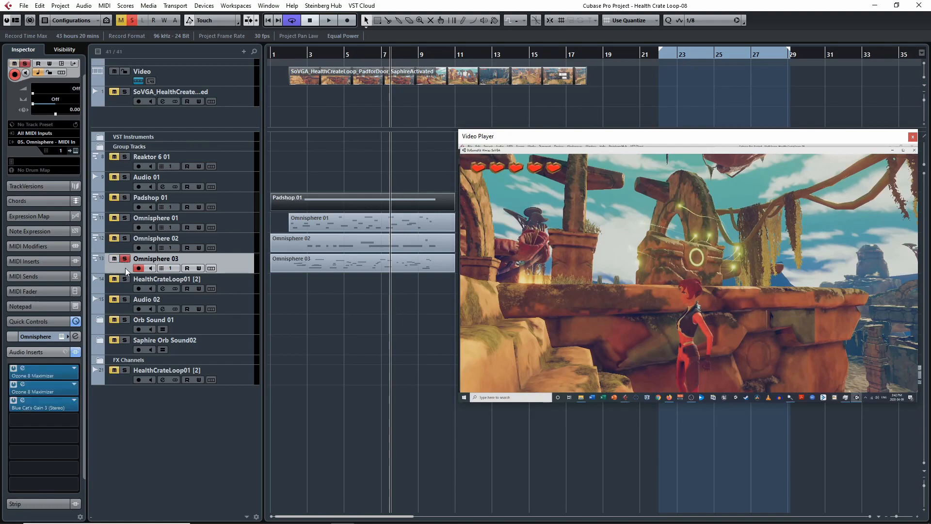
left_click(293, 54)
key("space")
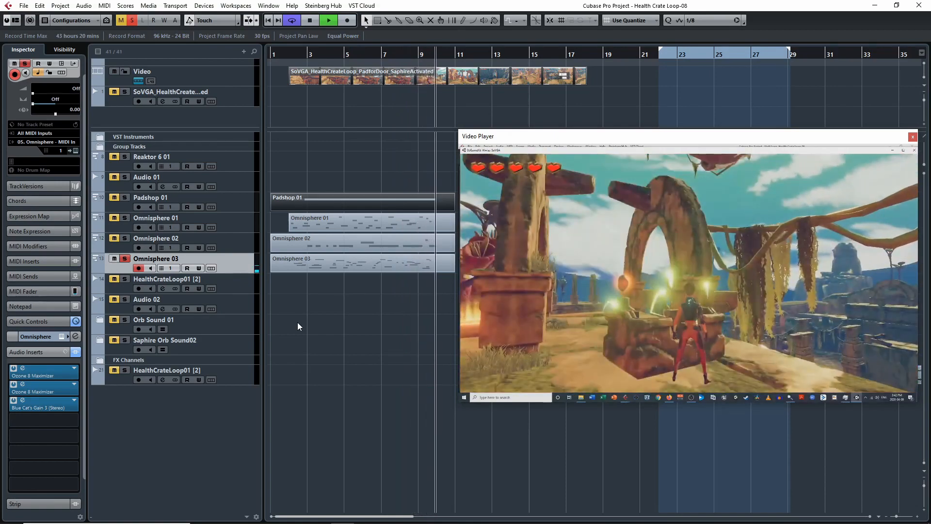
key("space")
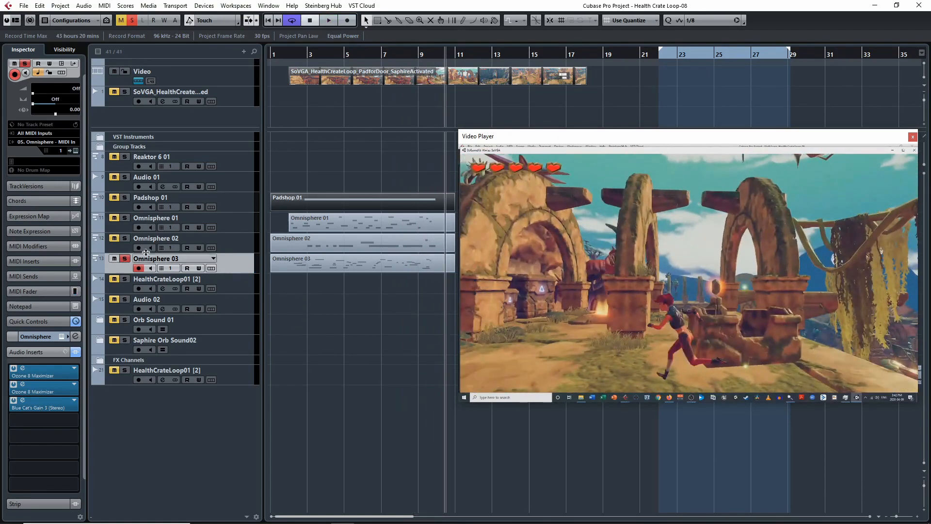
Step: Place the playhead between bars 2 and 3 and play Omnisphere 03 again in short passages
left_click(301, 73)
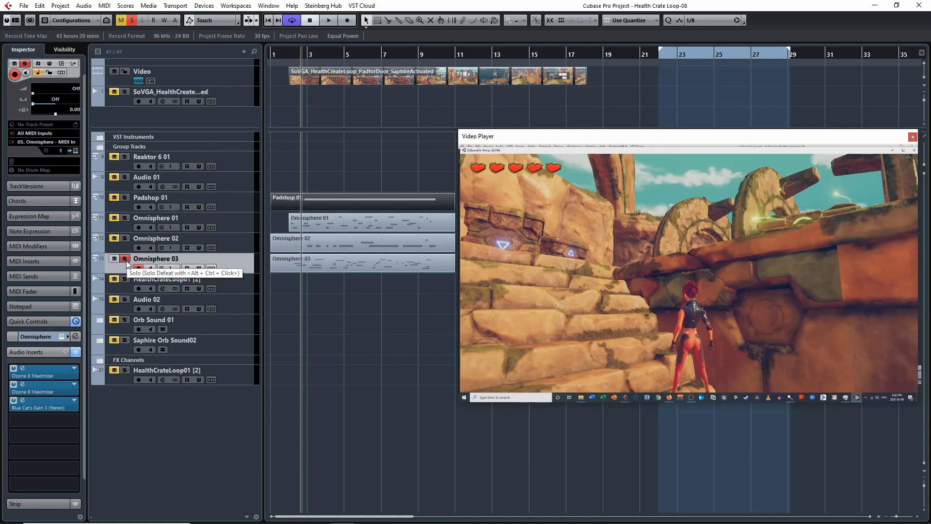
key("space")
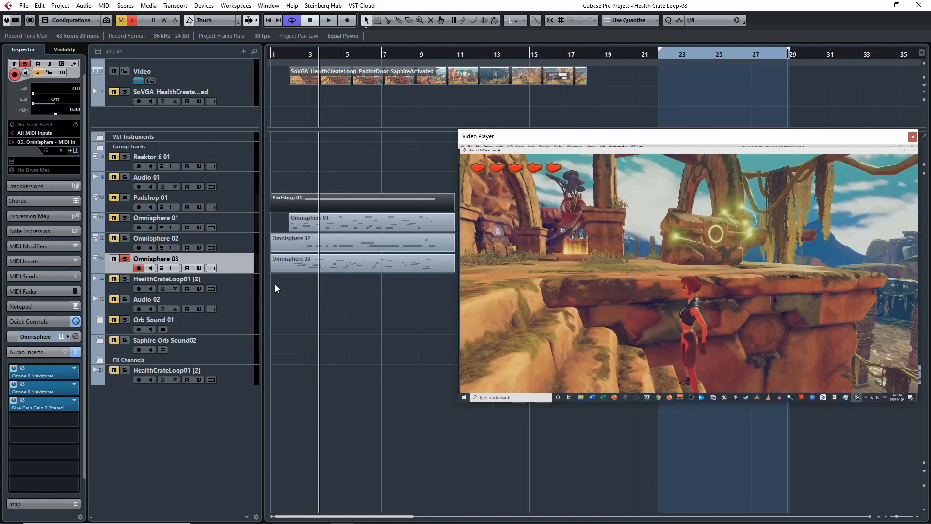
key("space")
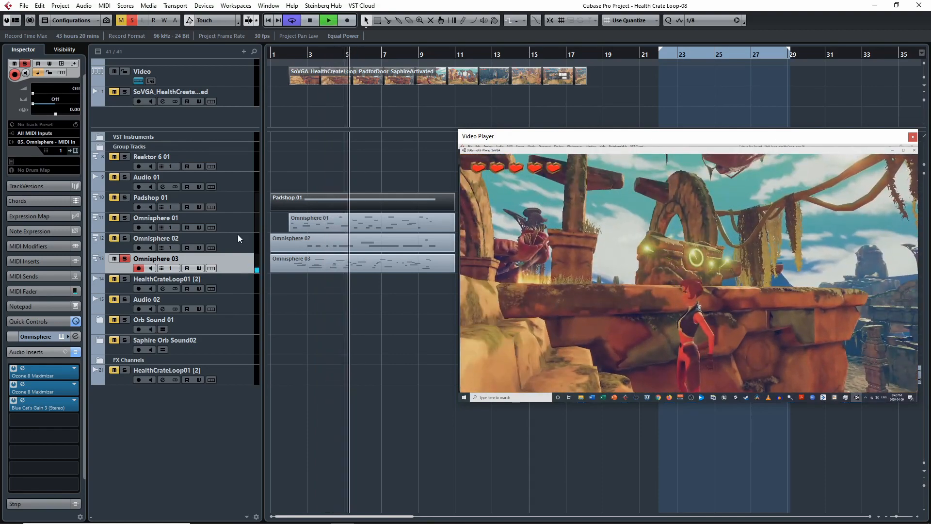
key("space")
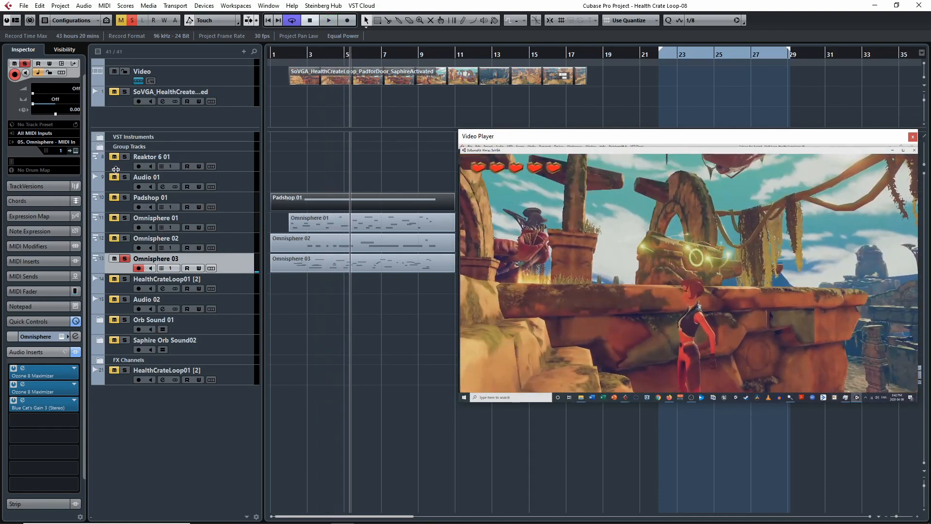
Step: Open the Omnisphere 03 instrument, move its window into full view, and show layer A
left_click(74, 151)
left_click_drag(679, 55, 554, 75)
left_click(473, 224)
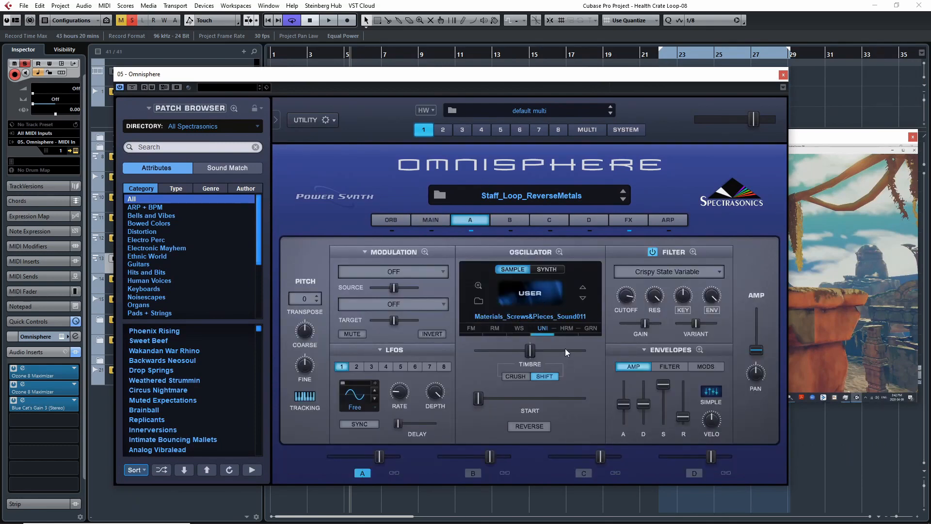
Step: Bypass layer A's Crispy State Variable filter and the common effects, and play the sample without them
left_click(652, 252)
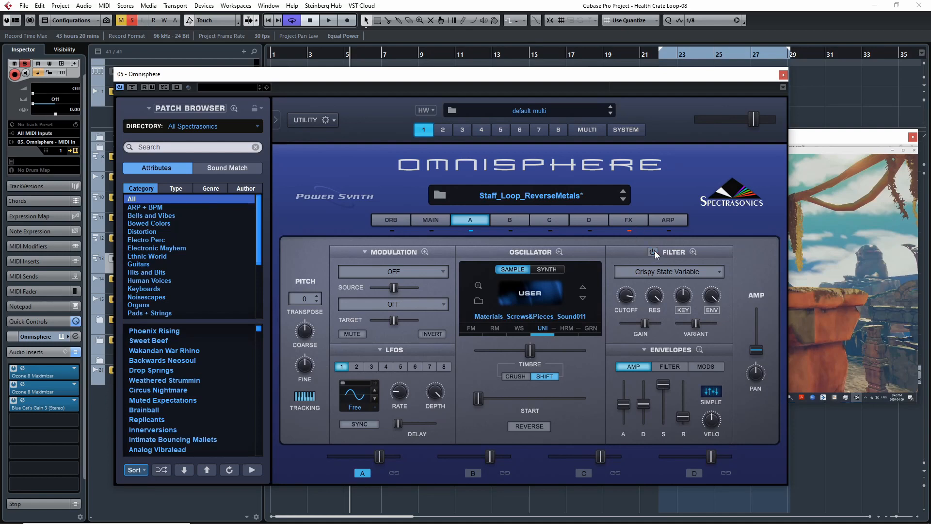
key("space")
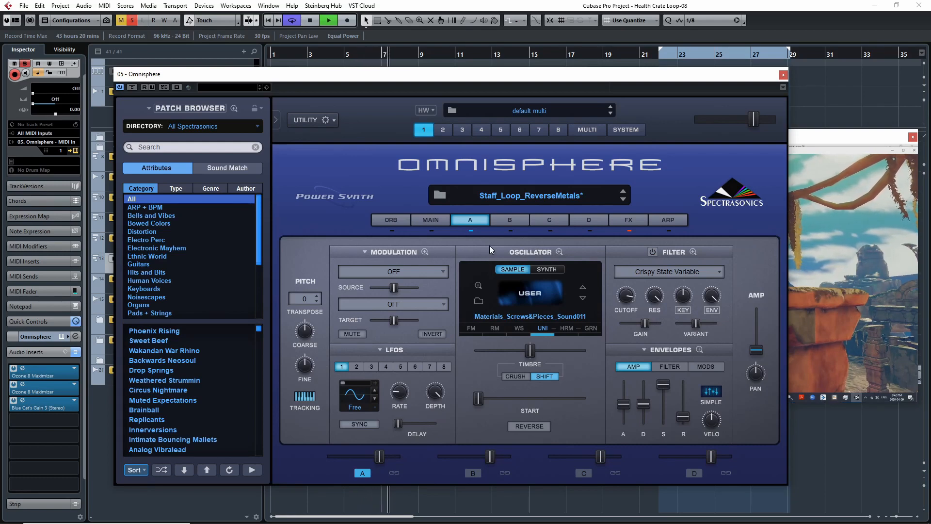
key("space")
Step: Turn off layer A's unison, play the dry Materials_Screws&Pieces_Sound011 sample, and replay it from about bar 2 with the timeline ruler uncovered
left_click(388, 215)
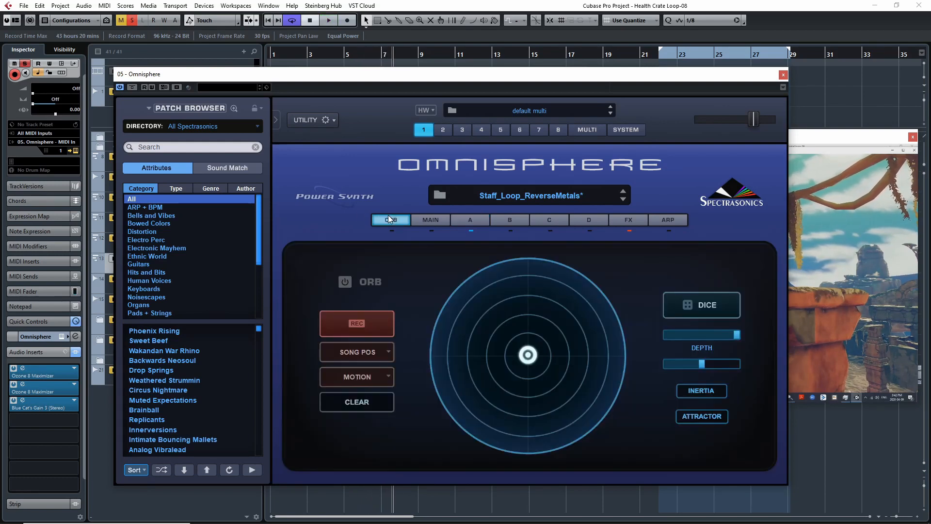
left_click(475, 218)
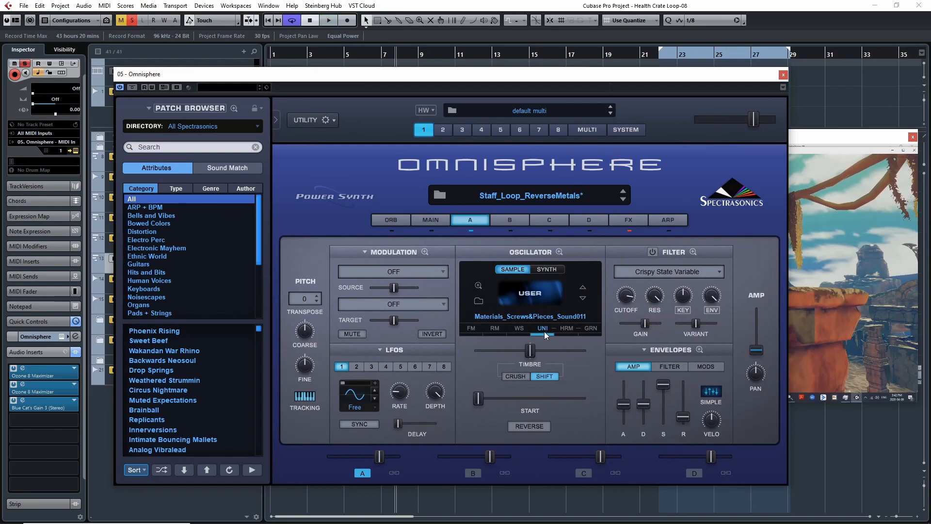
key("space")
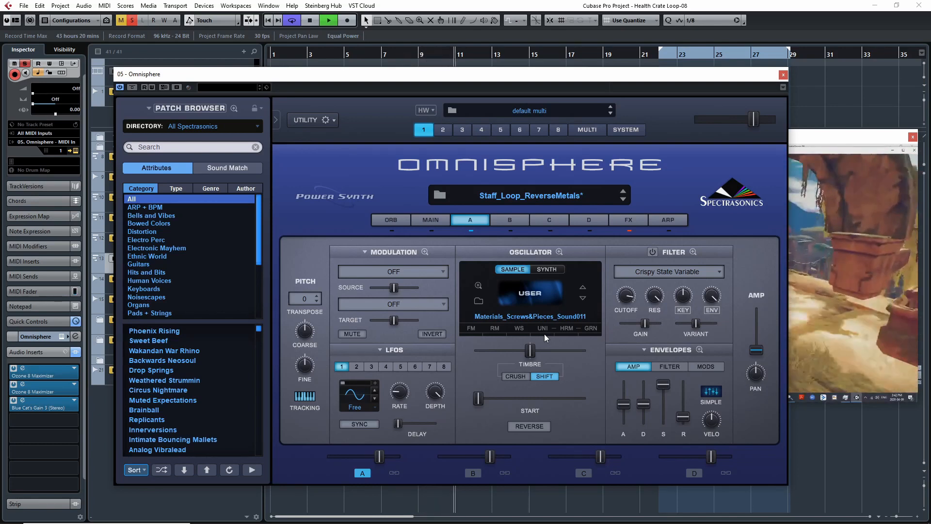
key("space")
left_click_drag(546, 73, 532, 89)
left_click(294, 57)
key("space")
key("space")
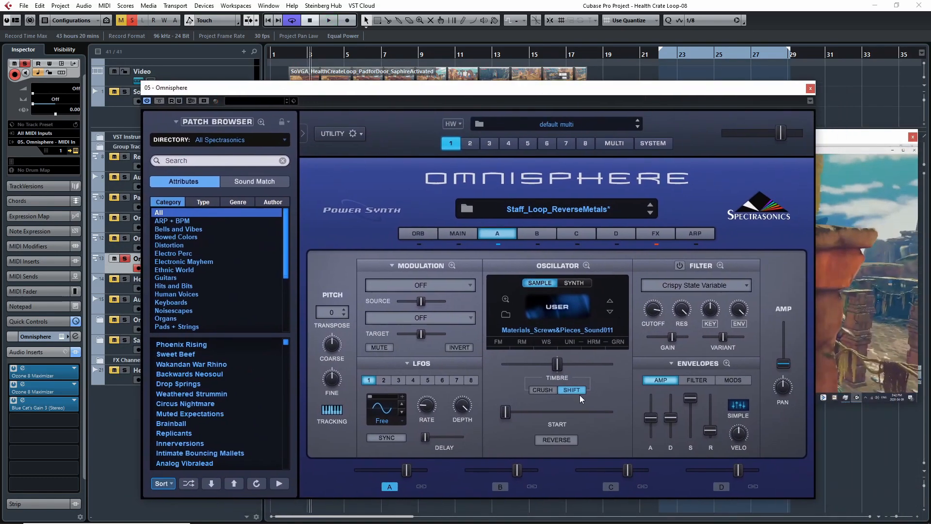
Step: Turn layer A's unison back on in the oscillator zoom, try its Depth and Detune during playback, and return to the layer view
left_click(572, 342)
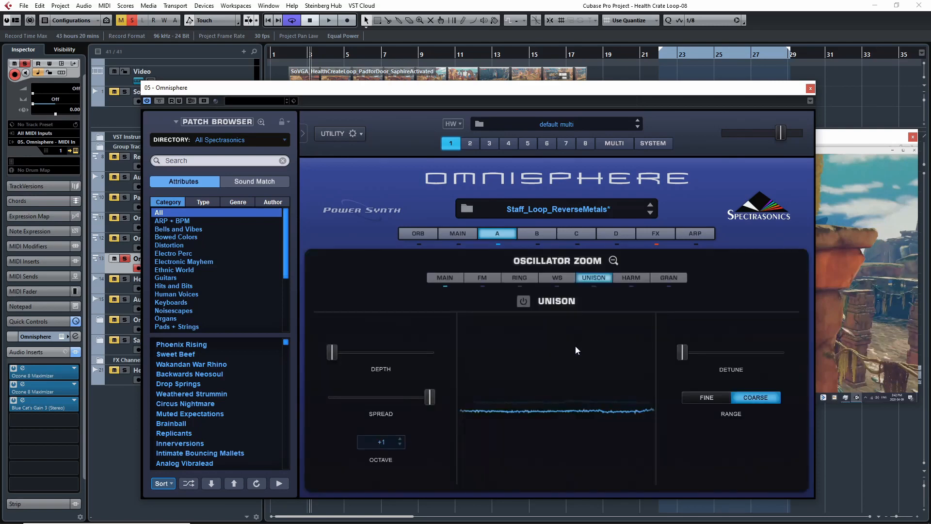
left_click(523, 302)
key("space")
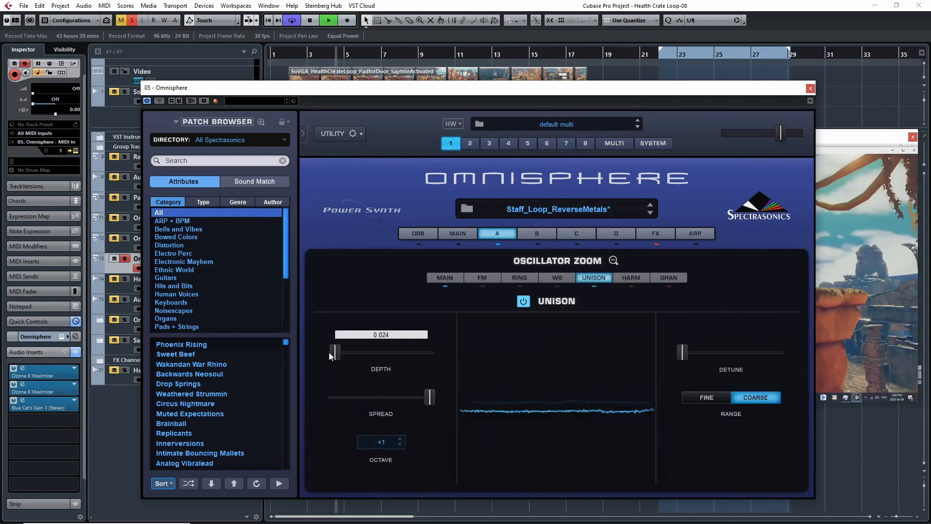
left_click_drag(681, 354, 626, 353)
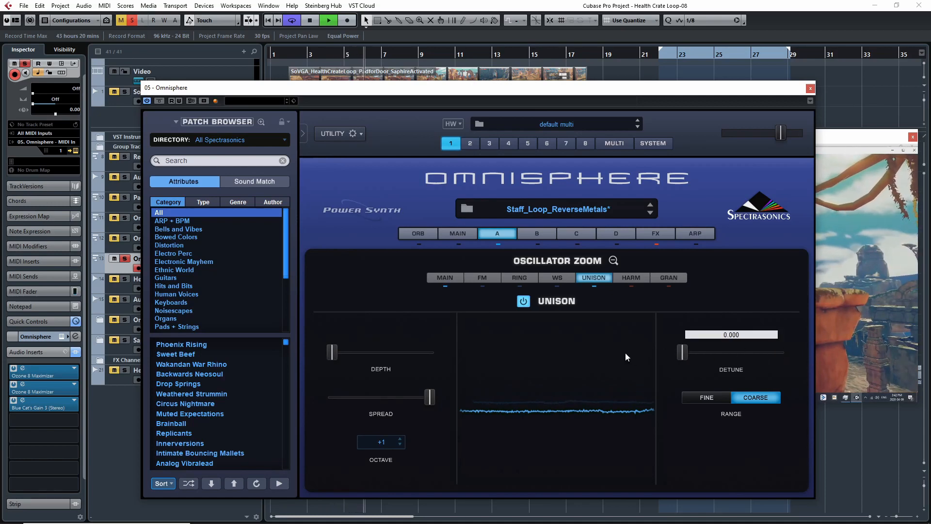
left_click(614, 260)
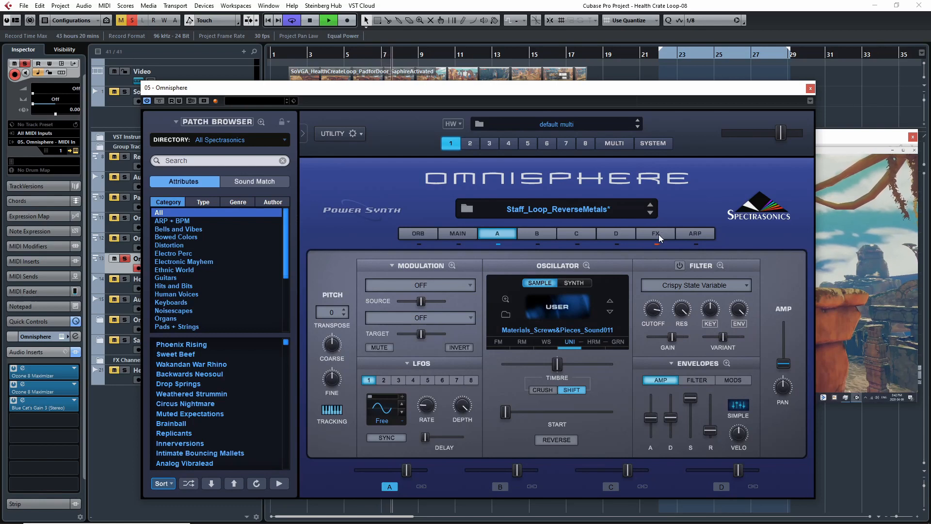
Step: Re-enable Omnisphere 03's common effects rack, replay the sound from about bar 2, and look over layer A and the rack
left_click(658, 235)
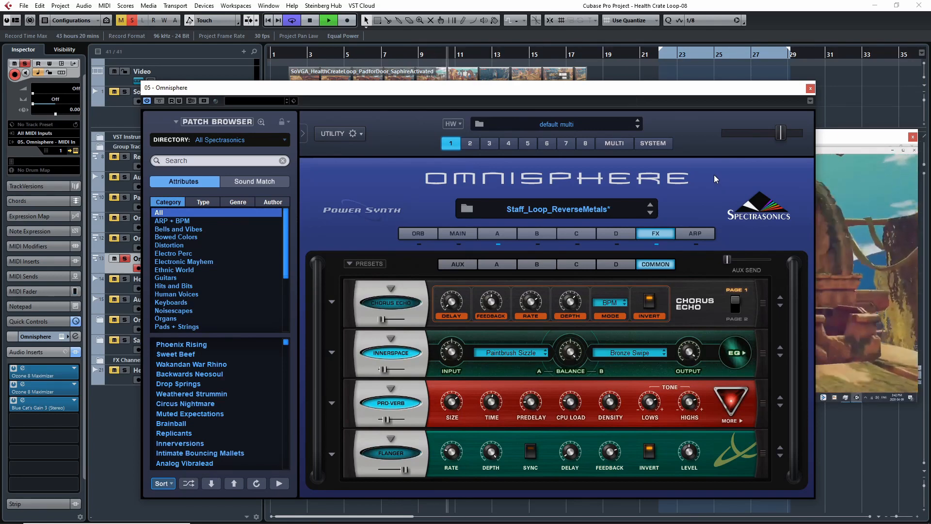
key("space")
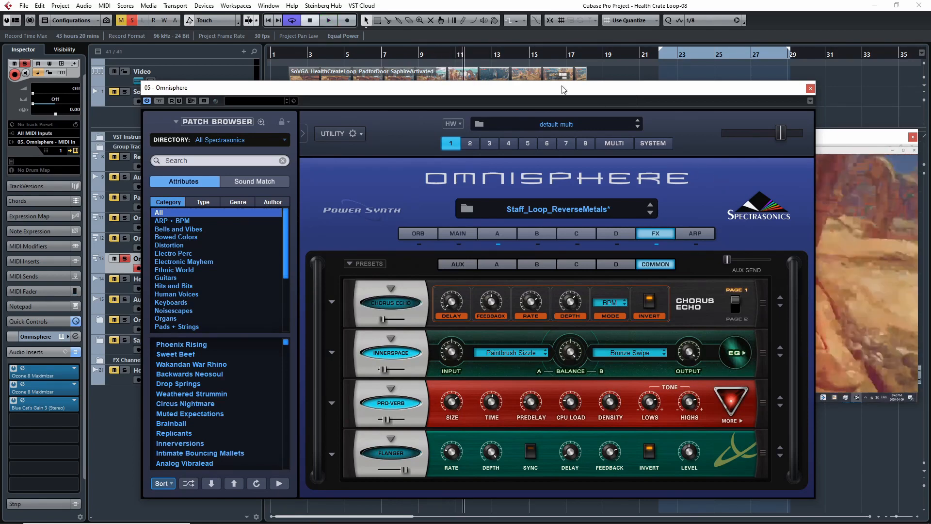
left_click(291, 57)
key("space")
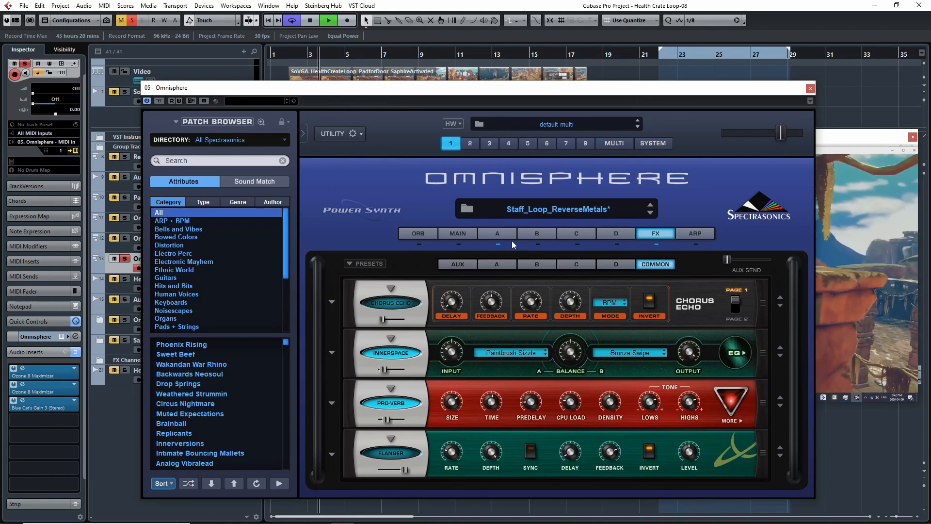
left_click(502, 231)
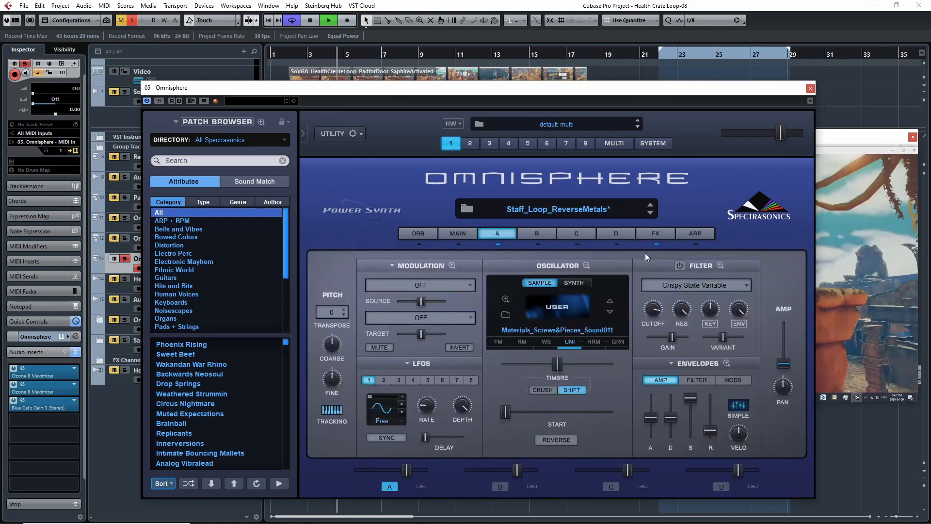
left_click(657, 234)
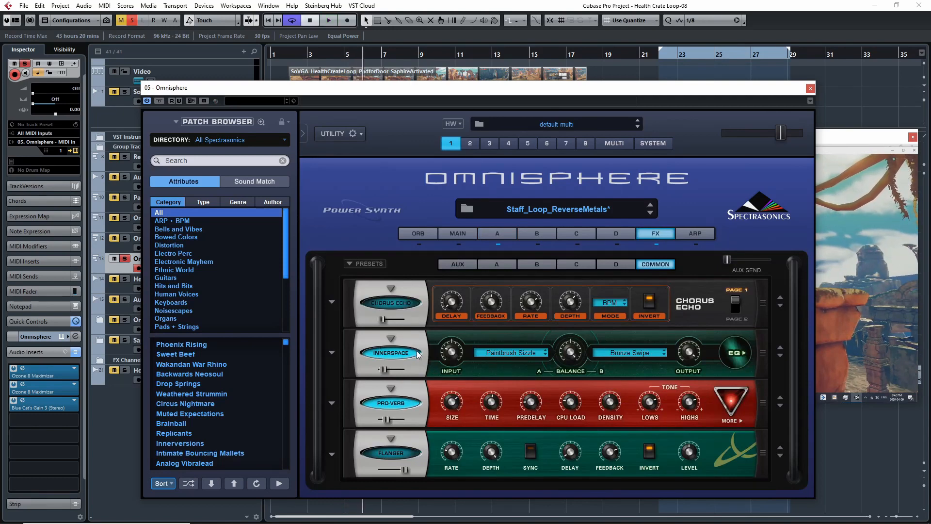
Step: Examine the effect categories offered for the Innerspace slot, and leave its effect as it is
left_click(389, 336)
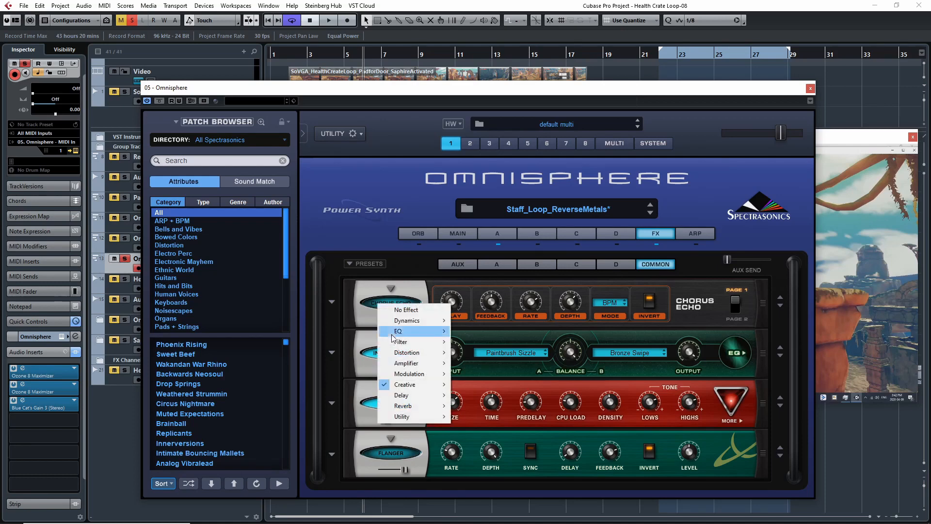
mouse_move(433, 388)
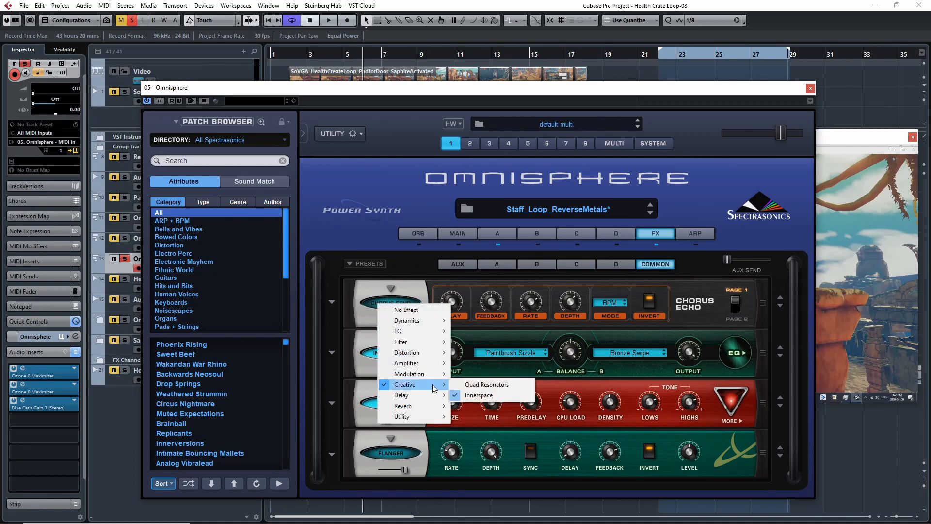
left_click(338, 238)
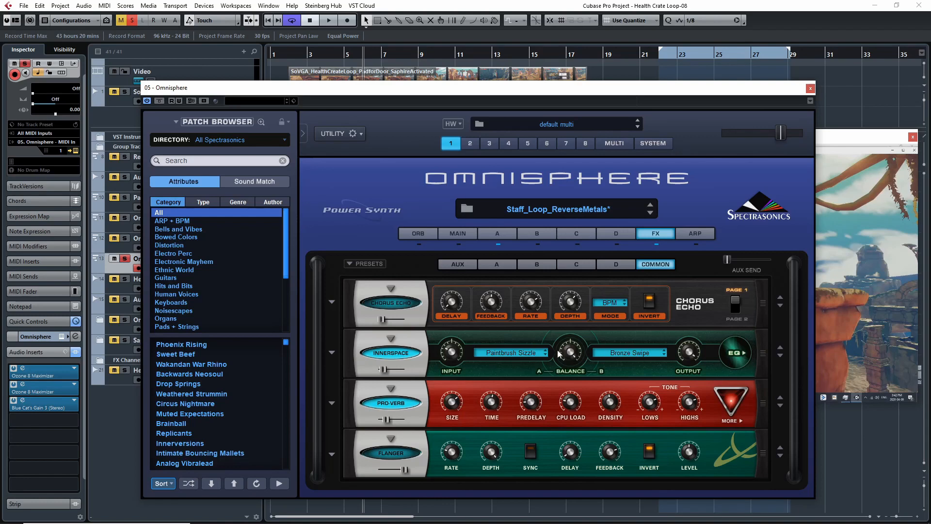
Step: Examine the effects racks of layers D, C, B and A and the aux rack, and return to layer A's sound settings
left_click(615, 264)
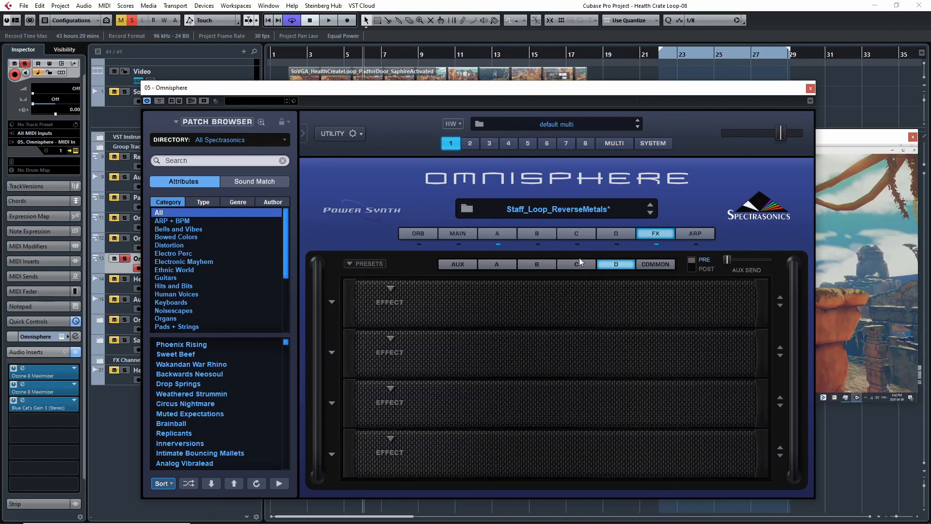
left_click(577, 262)
left_click(537, 264)
left_click(504, 264)
left_click(444, 265)
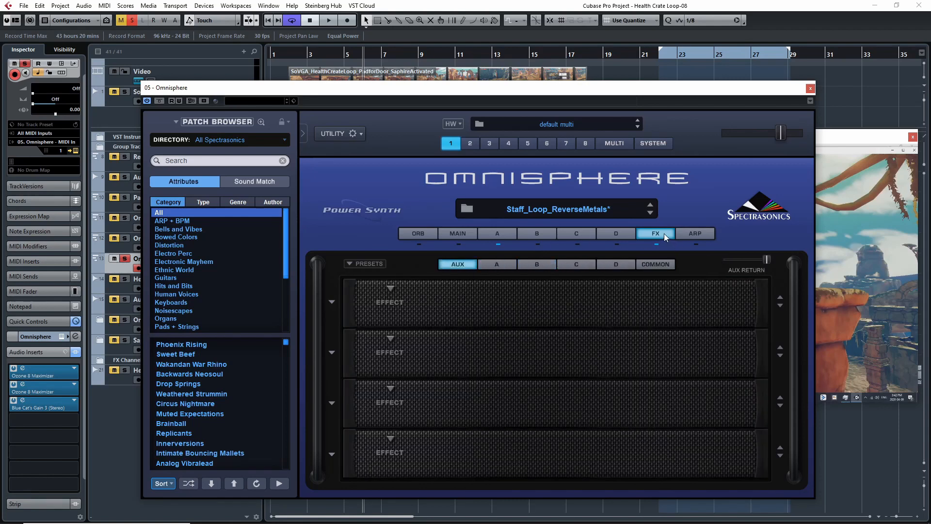
left_click(514, 231)
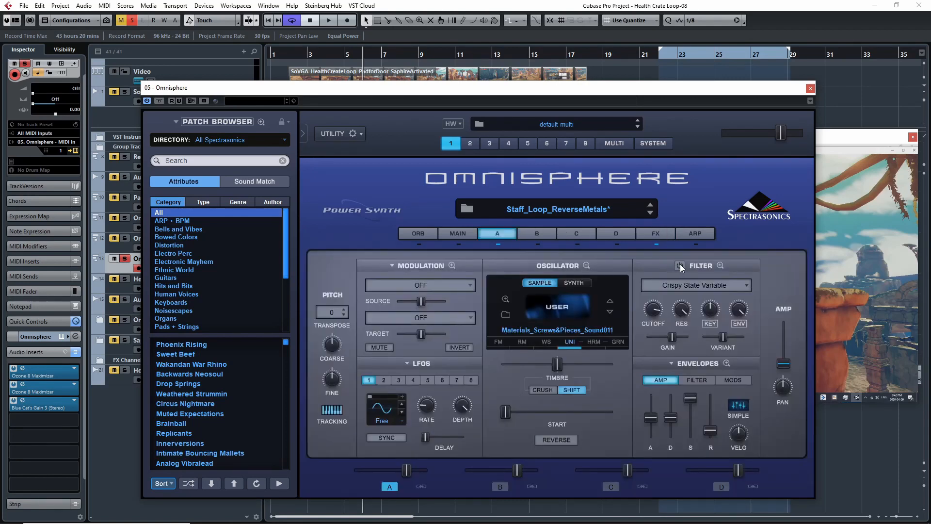
Step: Play the Omnisphere 03 sound from about bar 2.5 and compare layer A with its filter switched off and on
left_click(301, 56)
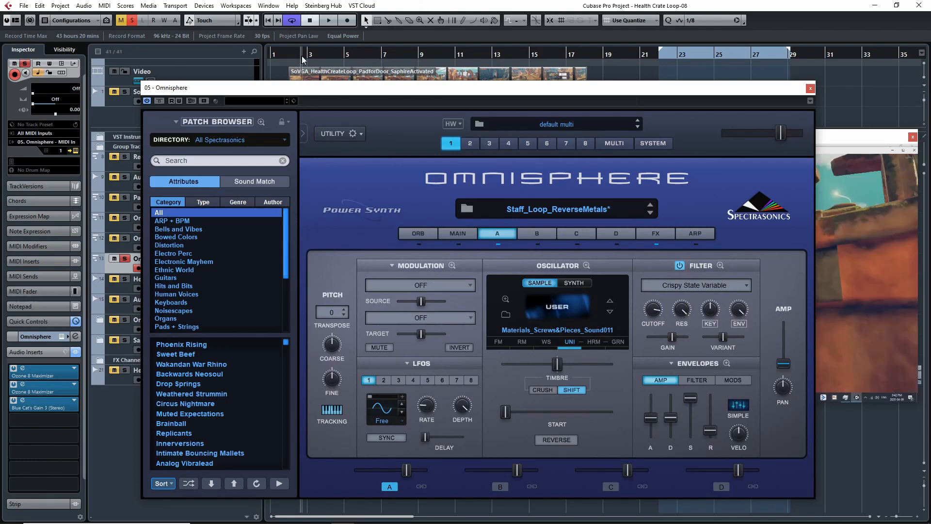
key("space")
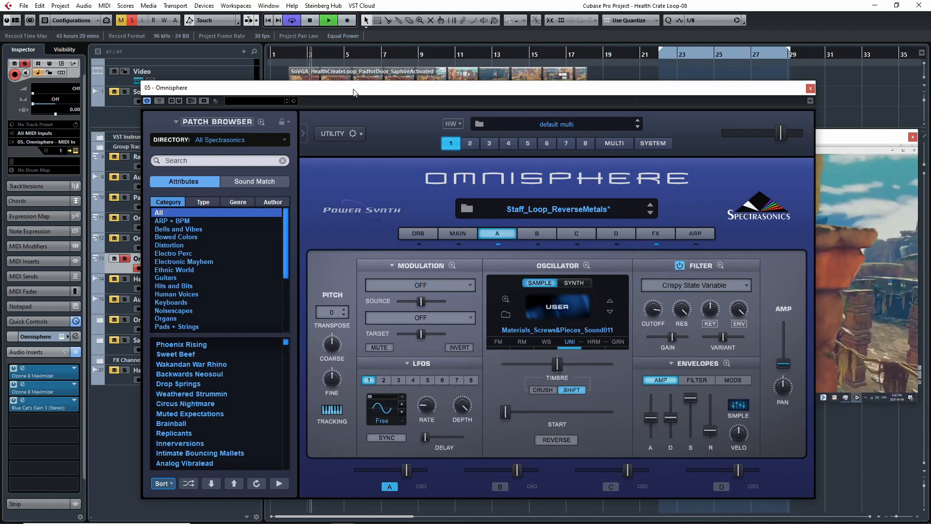
left_click(680, 265)
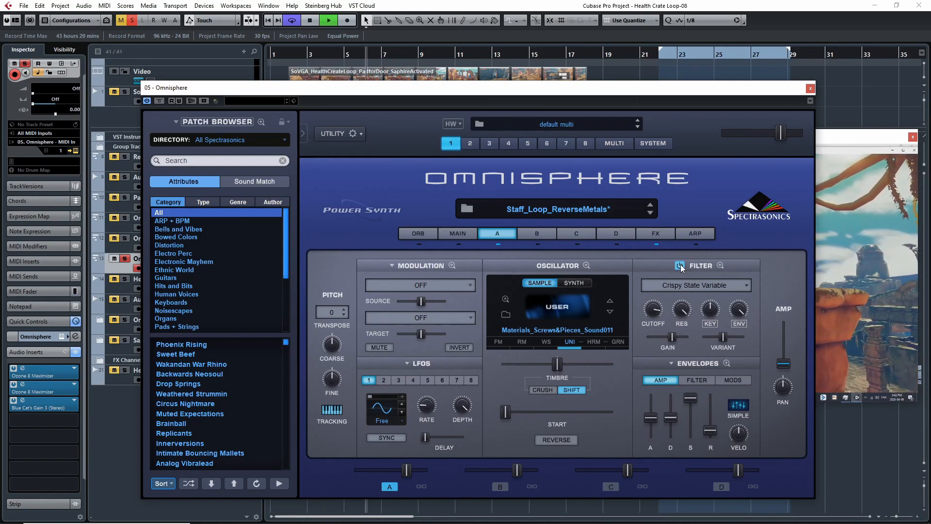
left_click(680, 266)
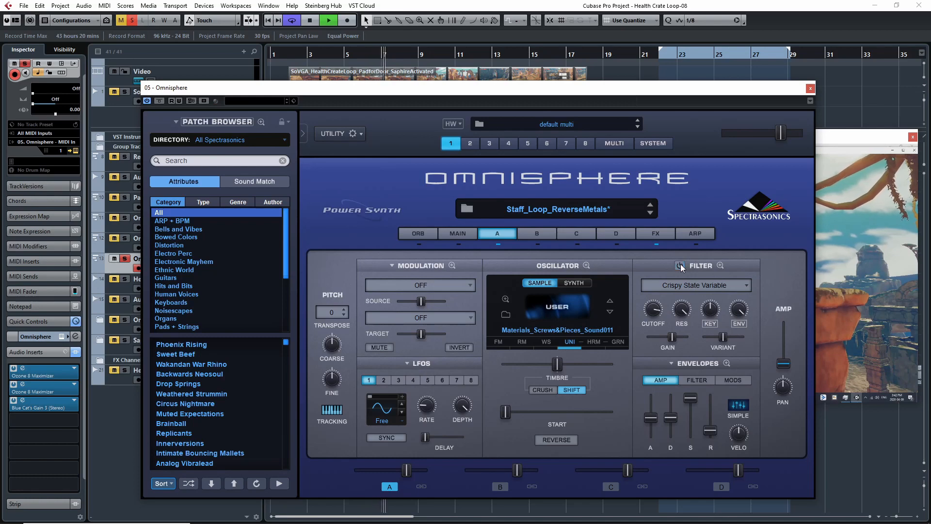
left_click(681, 265)
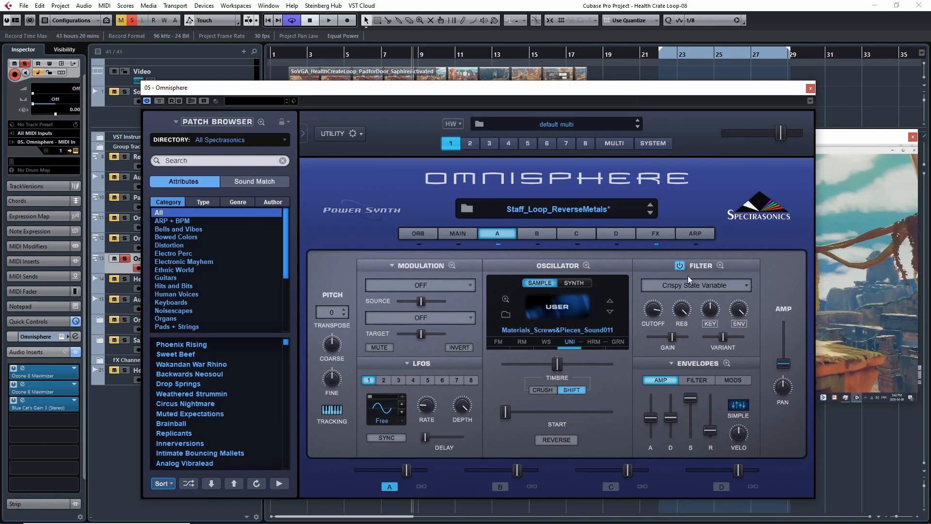
Step: Check the aux effects rack, return to layer A's settings and close the Omnisphere window
left_click(656, 235)
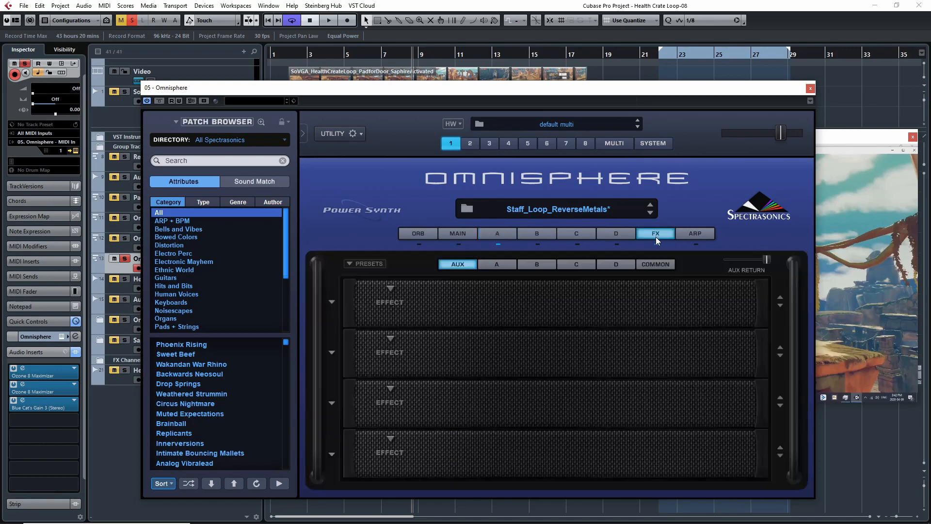
left_click(499, 233)
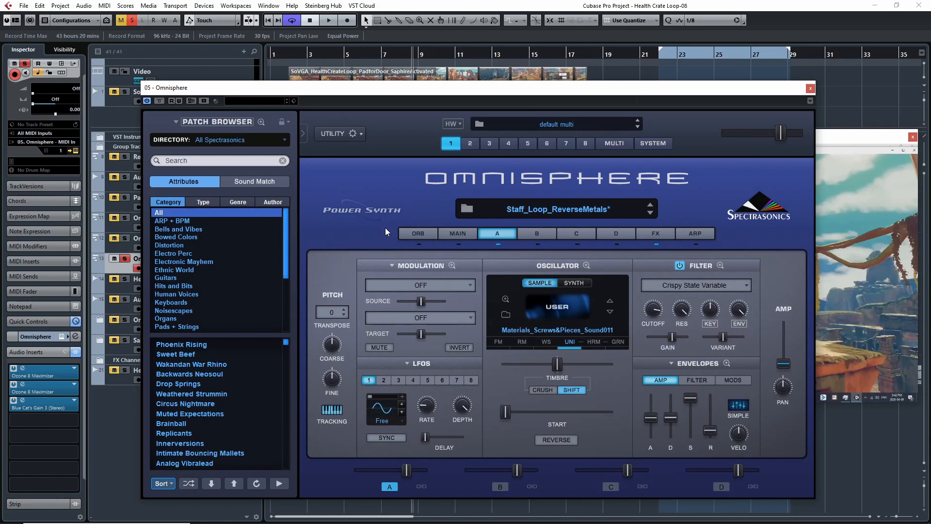
left_click(810, 88)
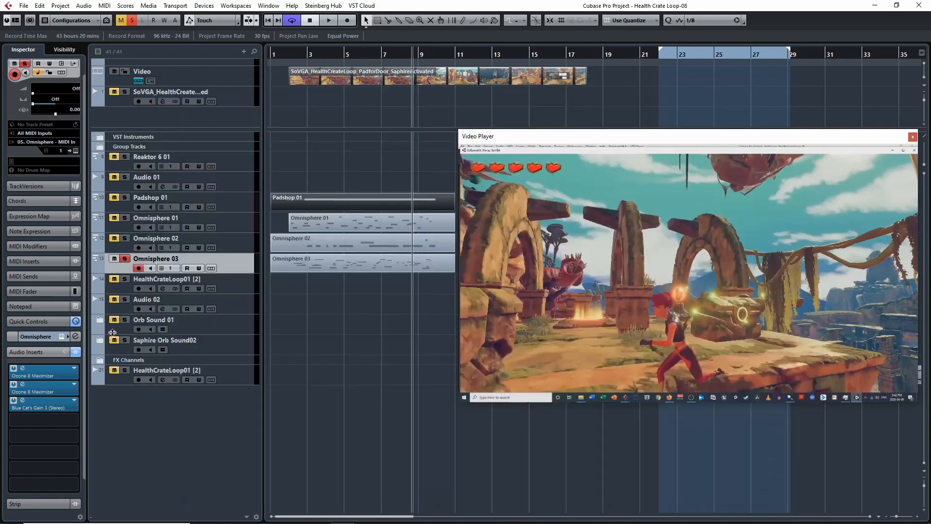
Step: Inspect Omnisphere 03's inserts, both Ozone 8 Maximizers and Blue Cat's Gain 3, closing each plug-in window after viewing it
left_click(31, 367)
left_click(840, 207)
left_click(22, 384)
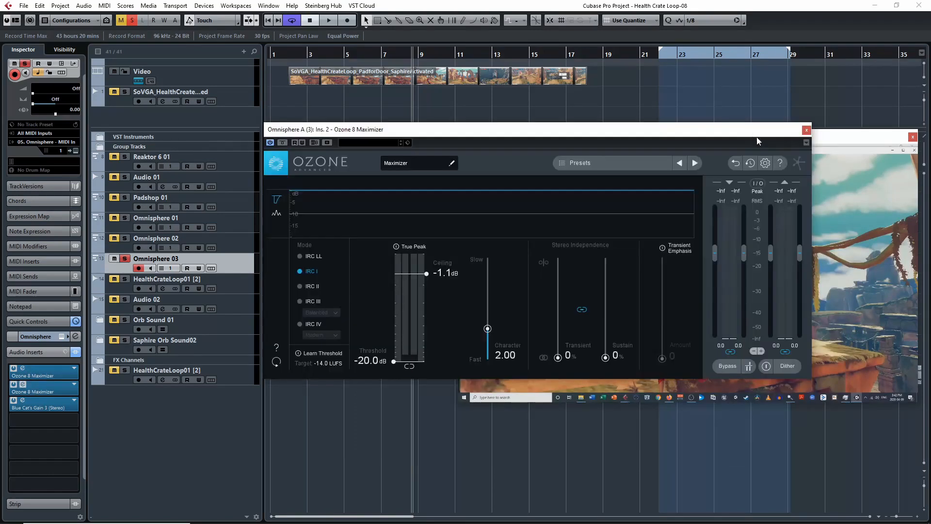
left_click(806, 130)
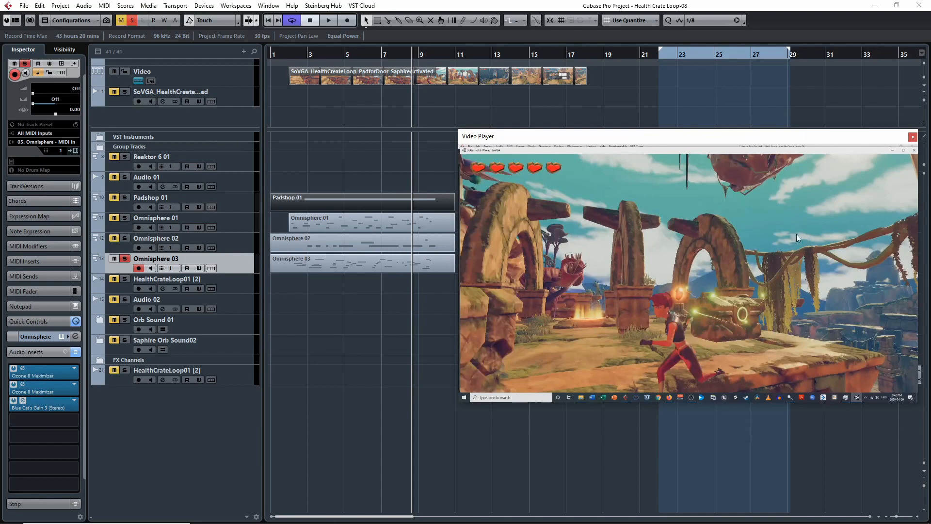
left_click_drag(784, 267, 369, 272)
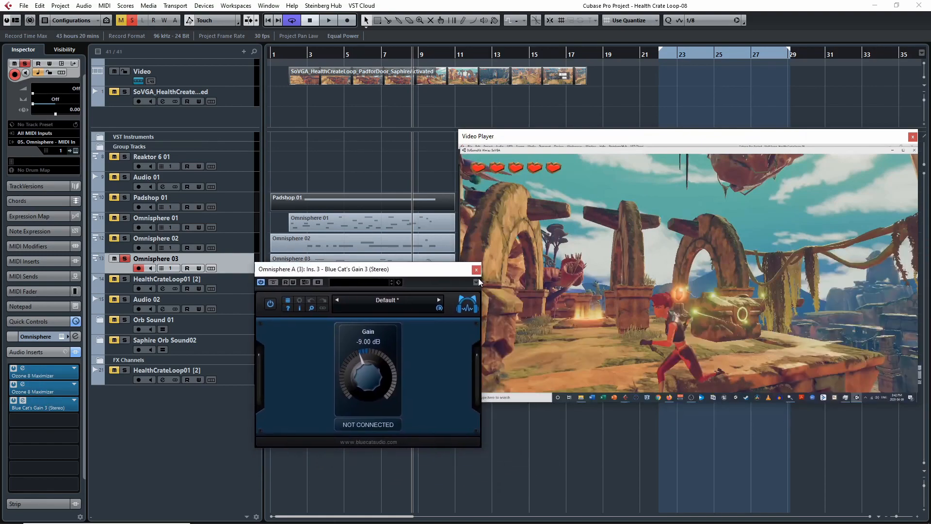
left_click(476, 271)
Step: Unsolo Omnisphere 03, move the video player over the arrangement, and play all tracks together from about bar 1.5
left_click(123, 259)
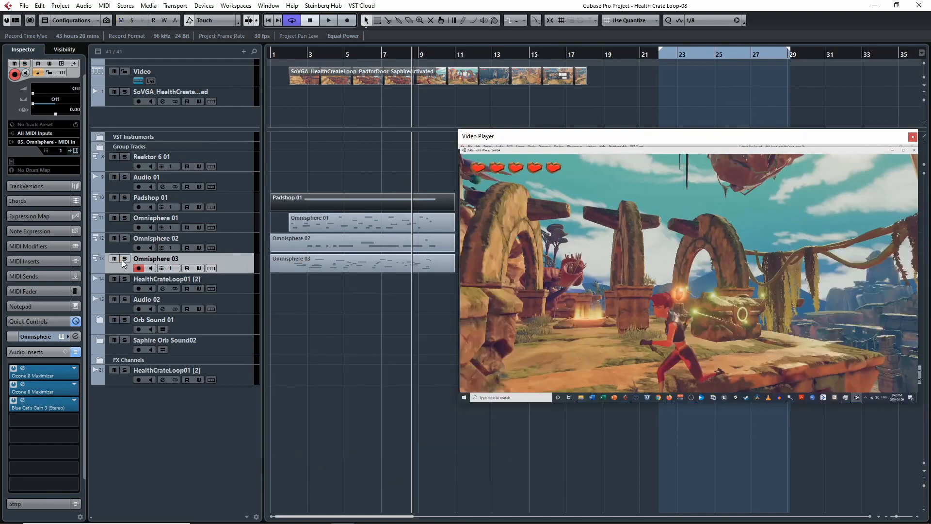
left_click(283, 52)
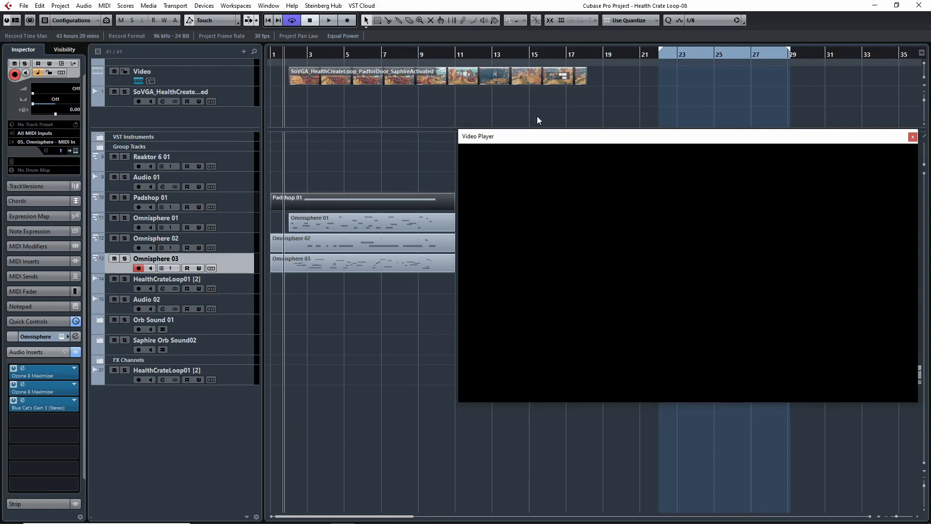
left_click_drag(544, 136, 484, 119)
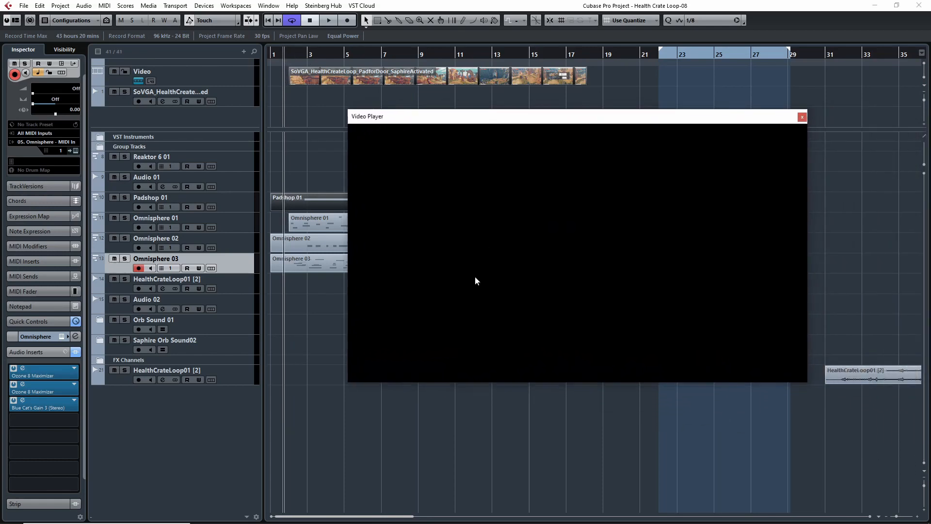
key("space")
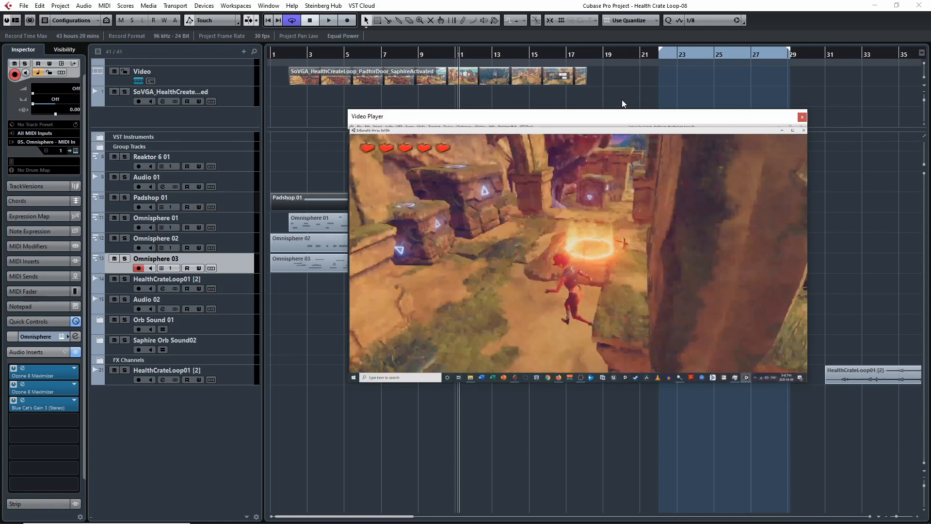
Step: Move the video player aside and view the Omnisphere 03 part's notes in the Key Editor during playback, closing the editor when done
left_click_drag(602, 116, 765, 79)
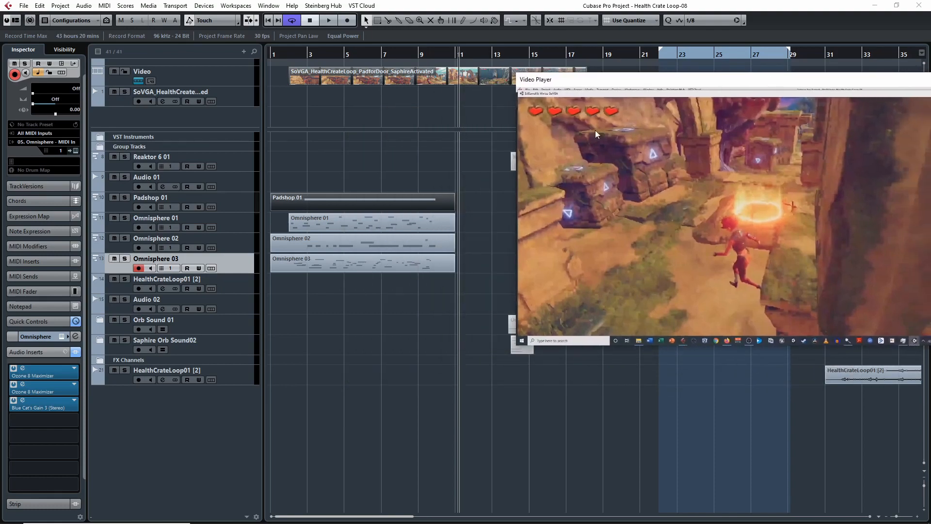
double_click(344, 262)
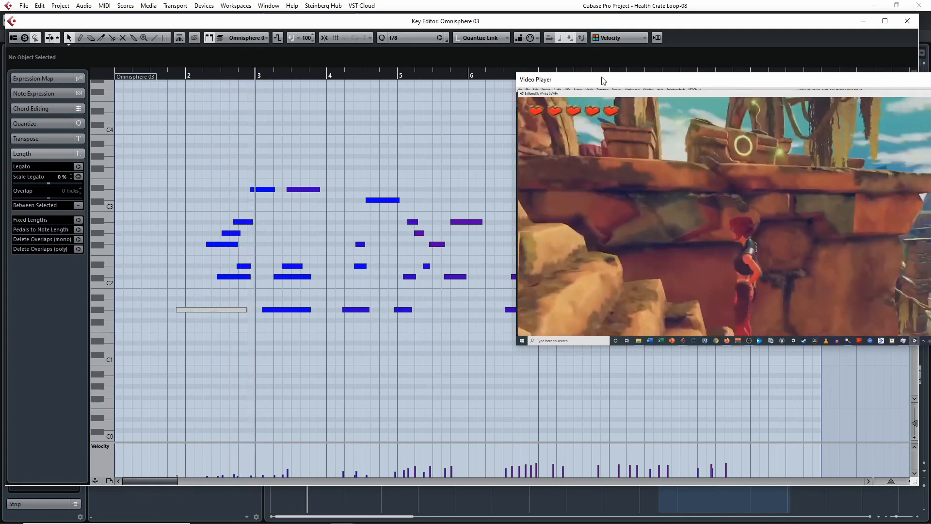
left_click_drag(601, 81, 698, 82)
key("space")
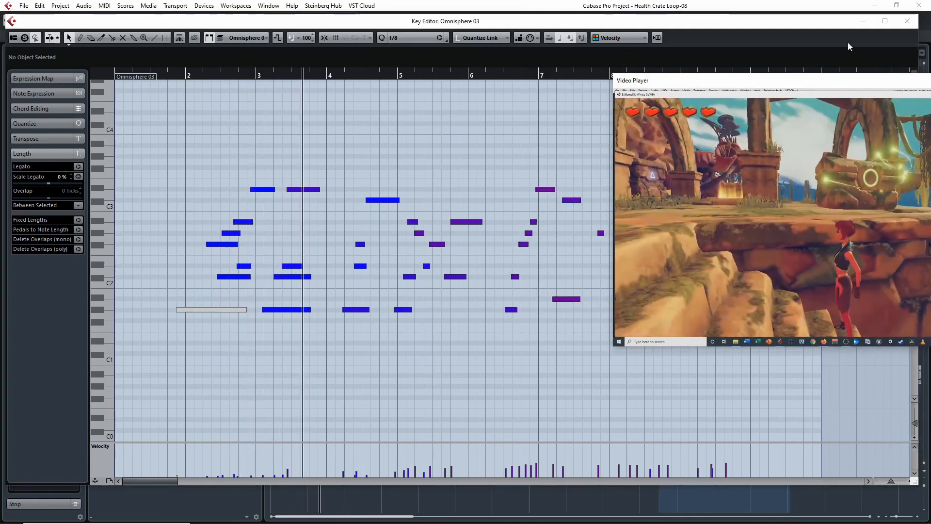
left_click(907, 21)
Step: Review the notes of the Omnisphere 01 part and the full length of the Omnisphere 02 part in the Key Editor
double_click(343, 196)
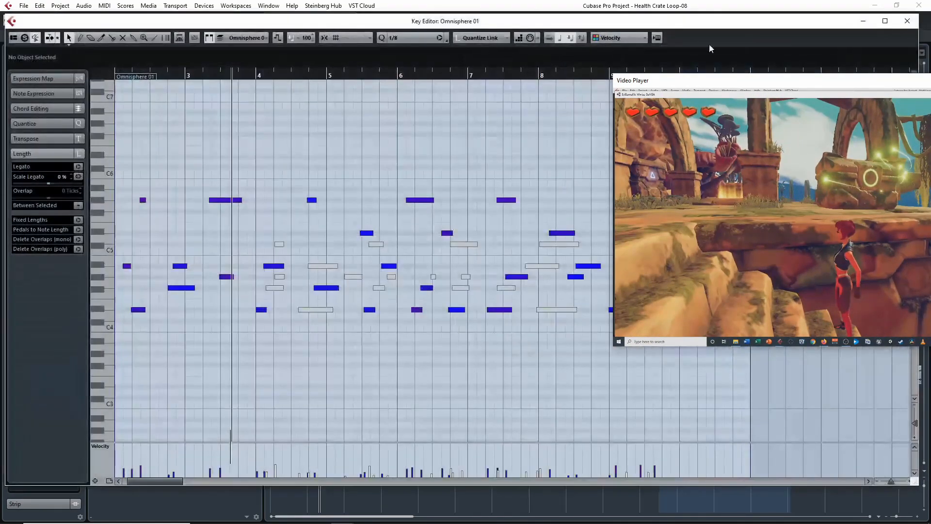
left_click(906, 21)
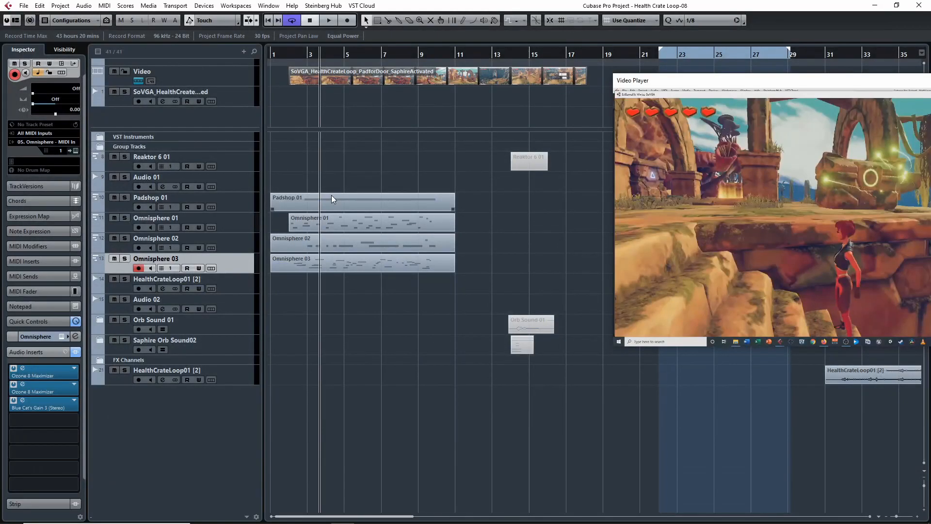
double_click(343, 244)
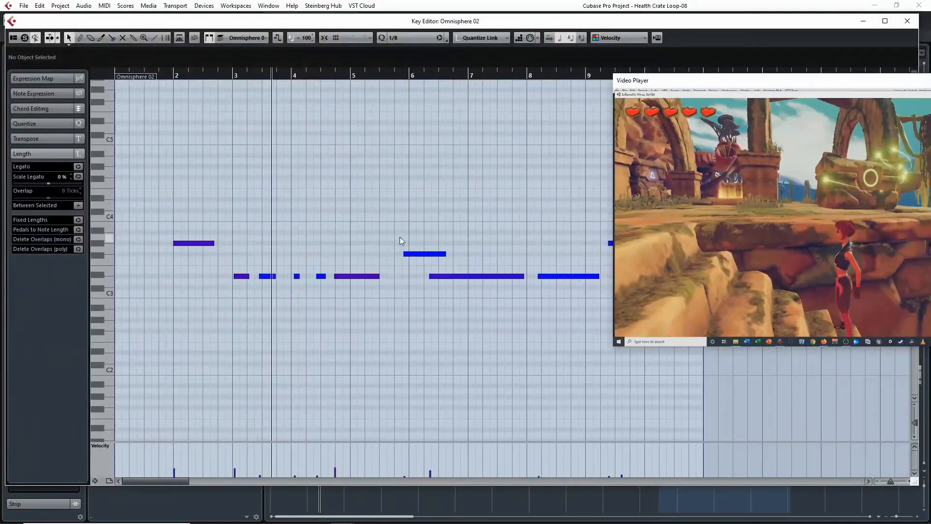
key("g")
key("g")
key("g")
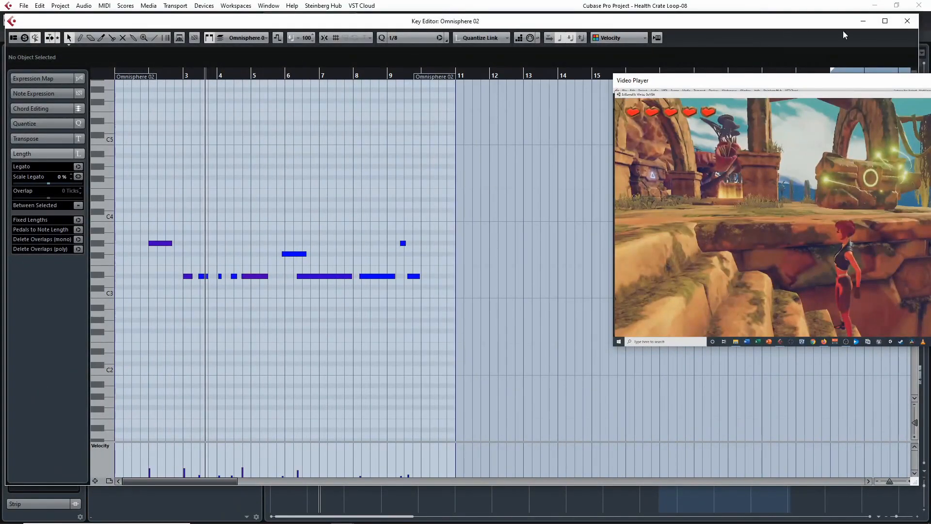
left_click(907, 21)
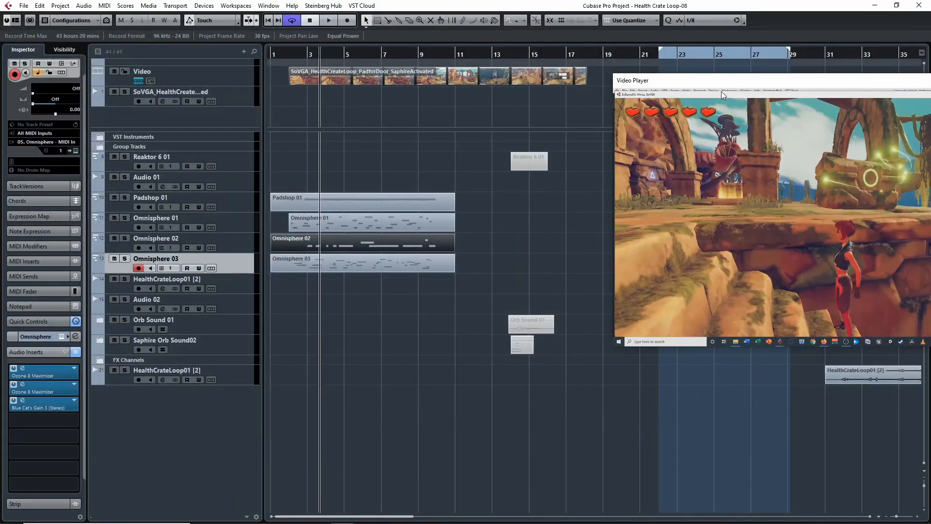
Step: View the Padshop 01 part's single sustained note in the Key Editor, close the editor, and reposition the video player beside the parts
left_click_drag(795, 88, 708, 89)
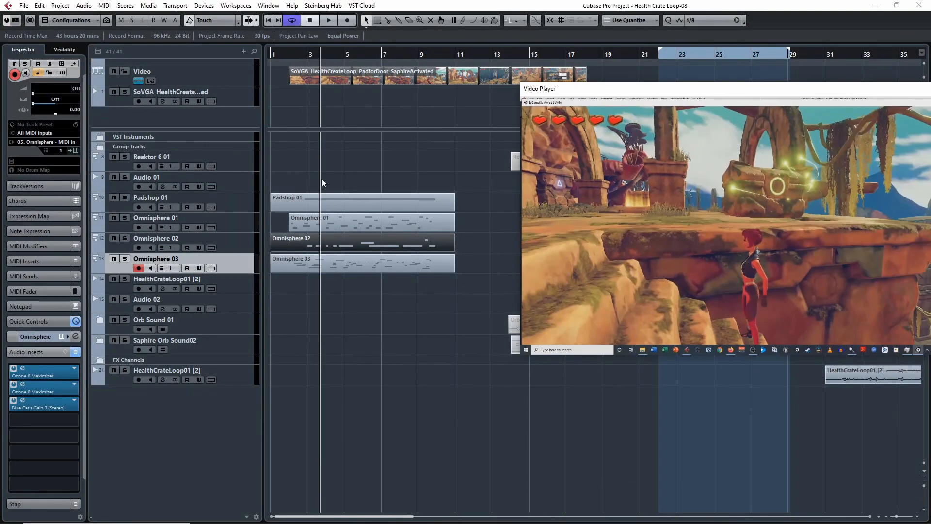
double_click(325, 197)
left_click(186, 189)
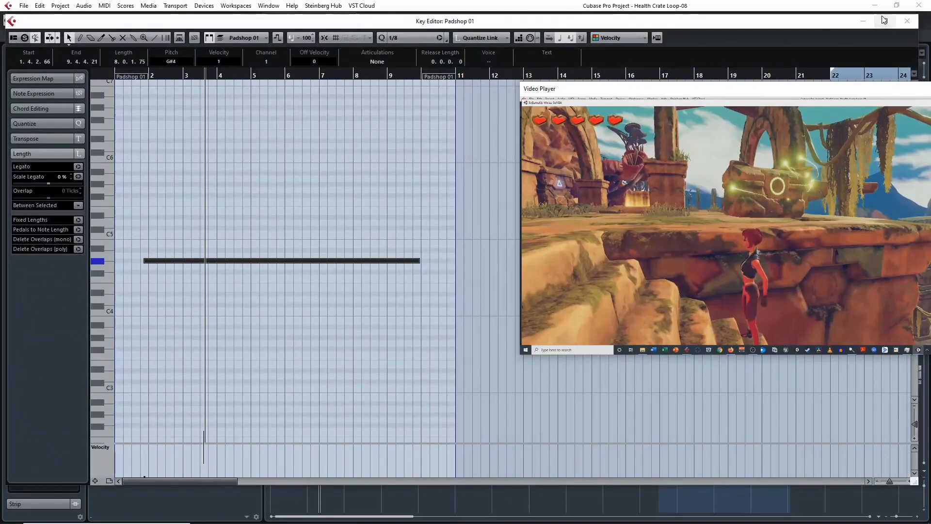
left_click(907, 21)
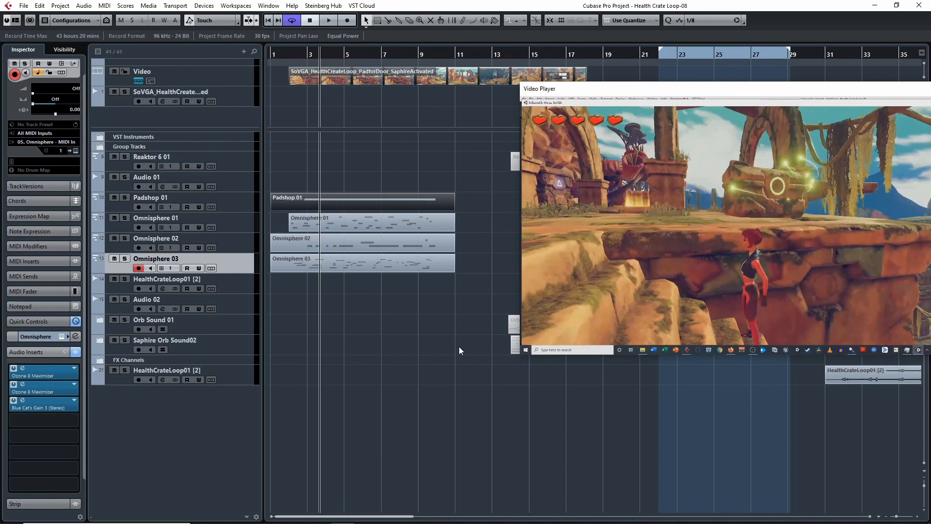
left_click_drag(778, 91, 720, 92)
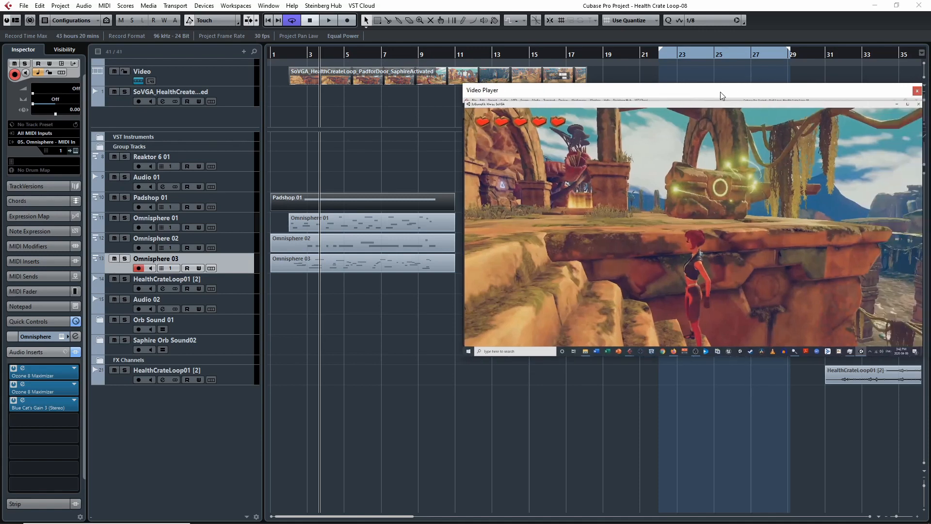